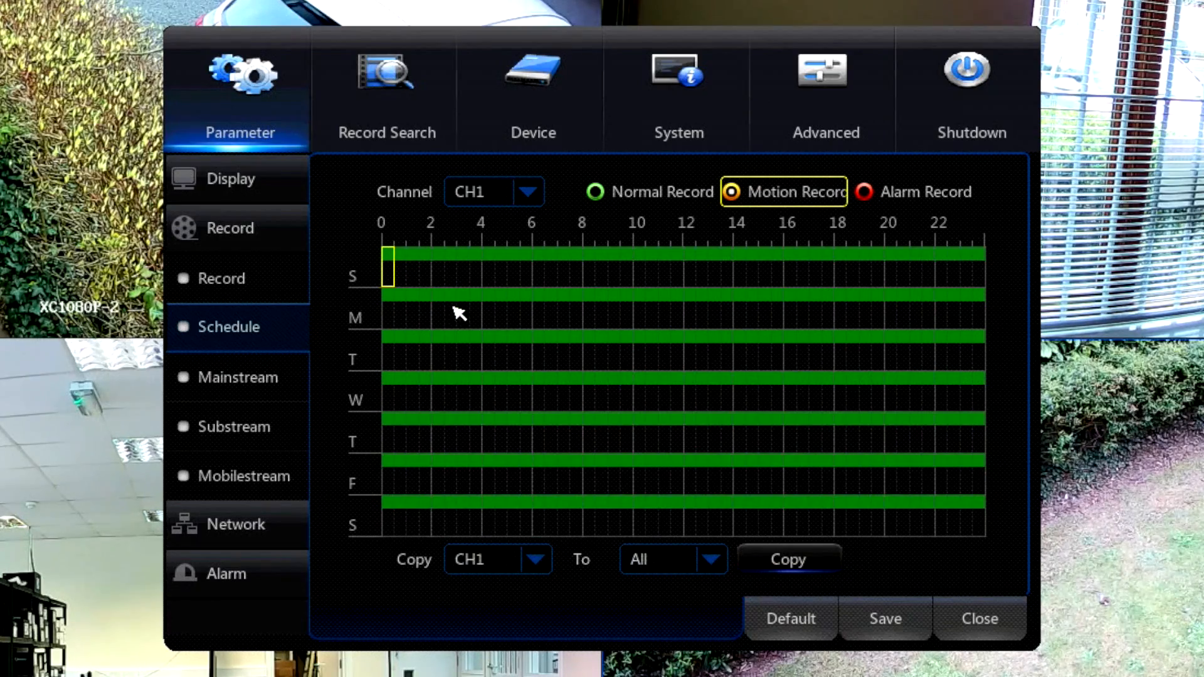
# Schedule Motion Record around the clock for all seven days on CH1 and clear its Normal Record periods.
pyautogui.moveTo(390, 257); pyautogui.dragTo(1007, 545)
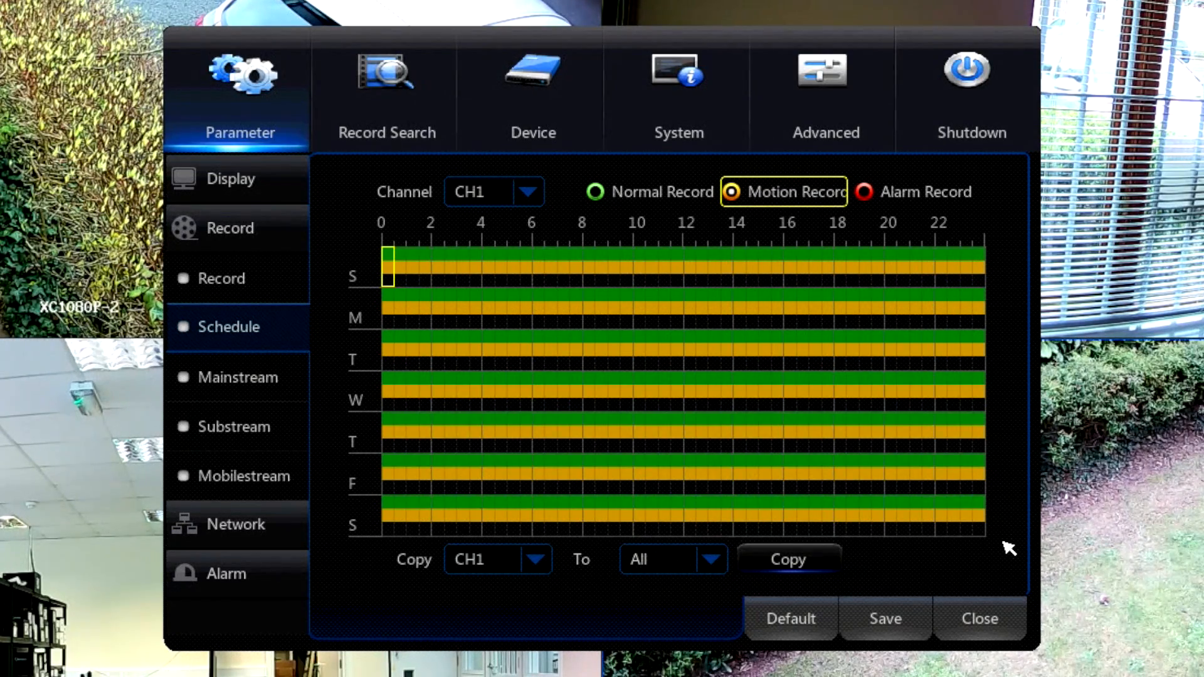
pyautogui.click(595, 193)
pyautogui.moveTo(391, 261); pyautogui.dragTo(1104, 602)
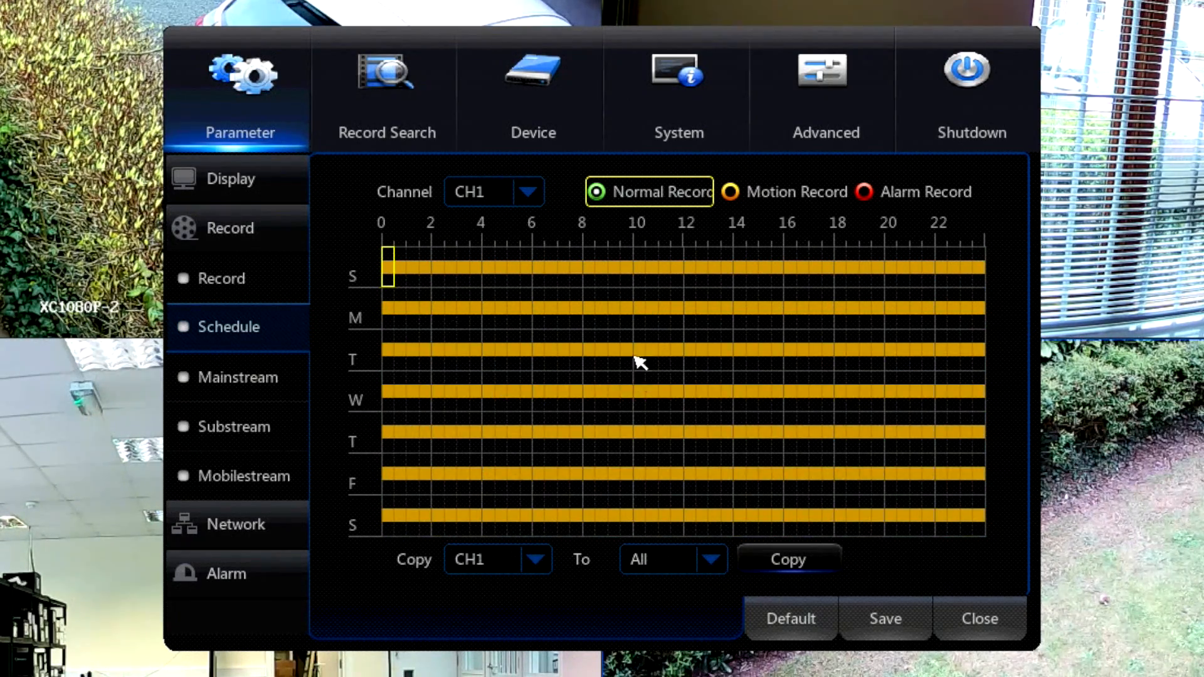
# Compare CH2's recording schedule with CH1's, and copy the CH1 schedule to all channels.
pyautogui.click(534, 196)
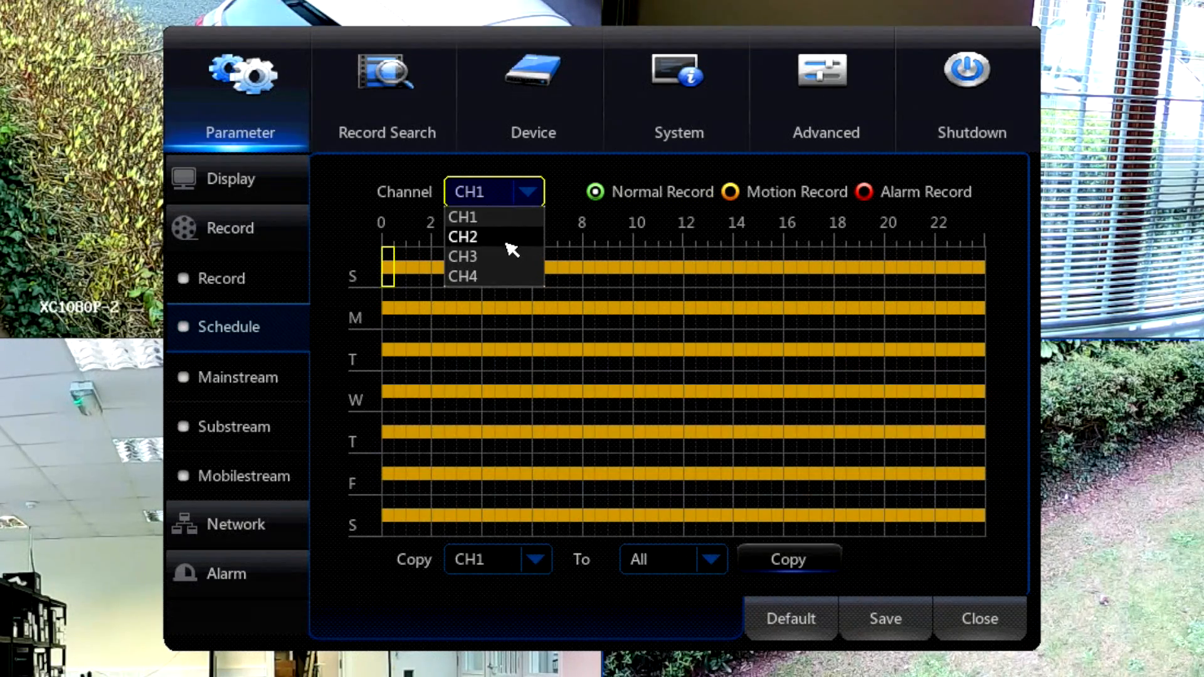
pyautogui.click(500, 242)
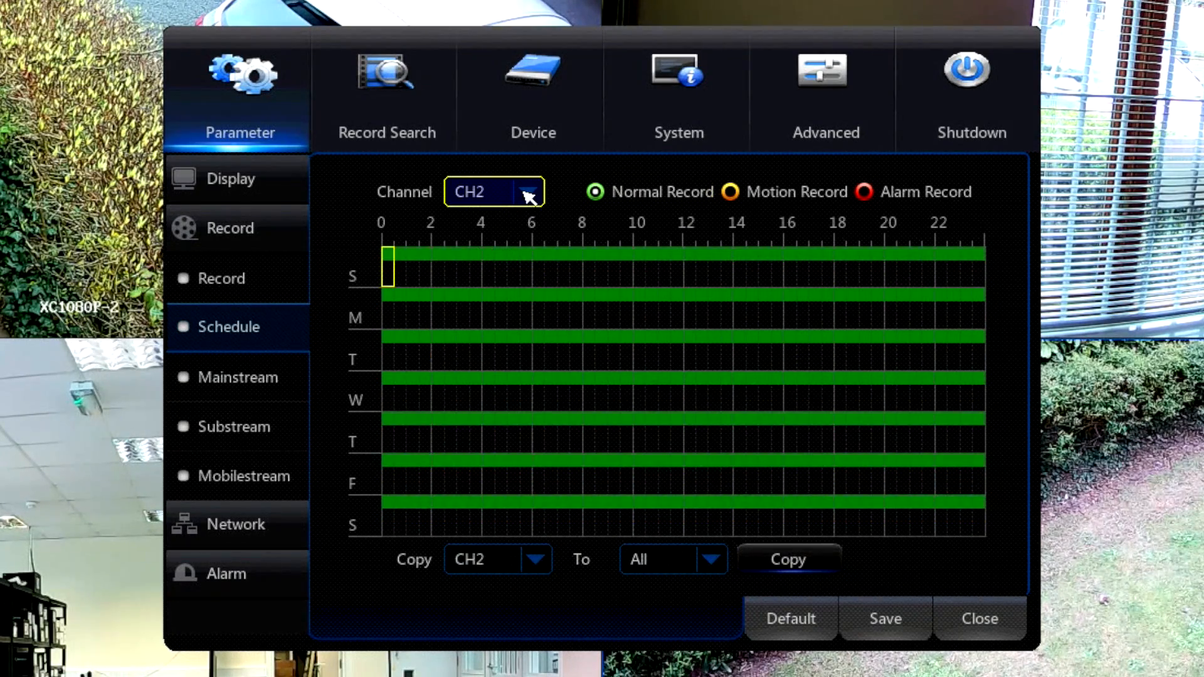
pyautogui.click(529, 197)
pyautogui.click(500, 216)
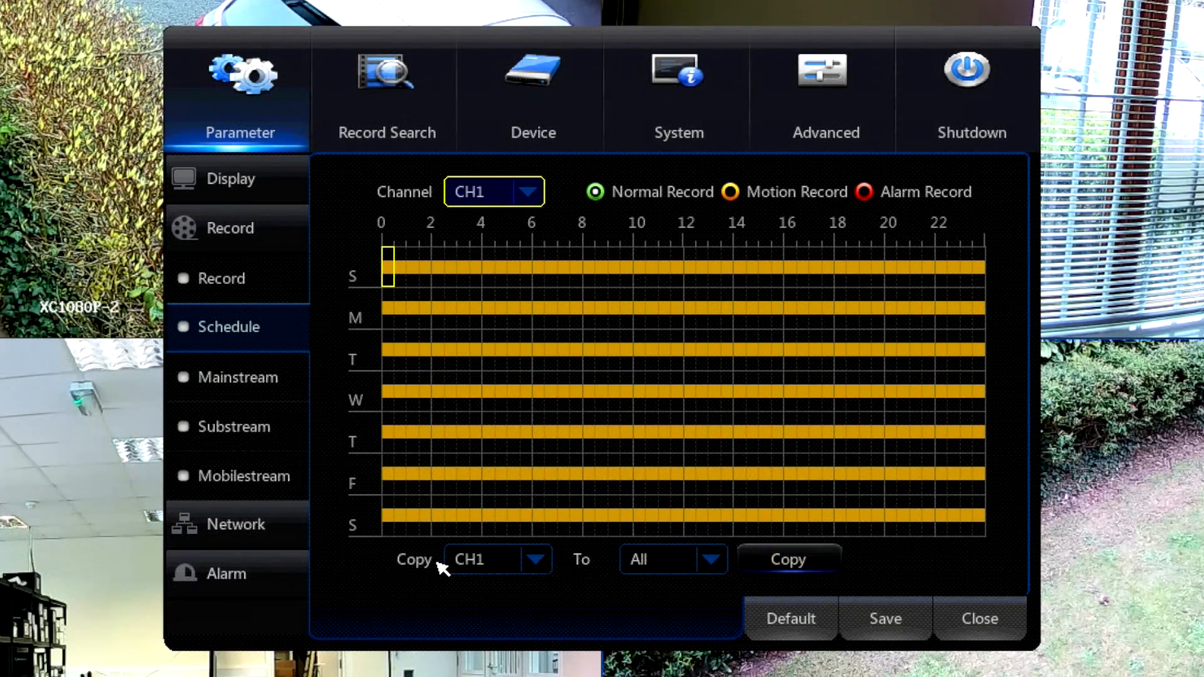
pyautogui.click(791, 565)
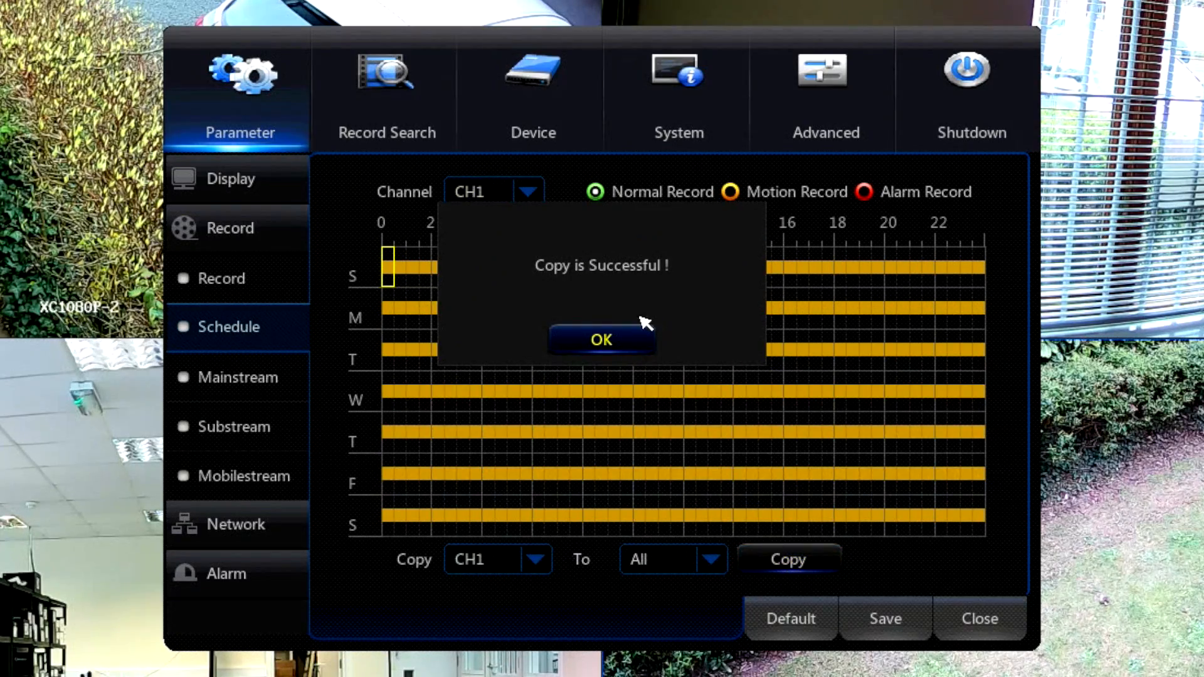
pyautogui.click(606, 337)
# Check the recording schedules of CH2, CH3 and CH4 for the copied motion periods.
pyautogui.click(526, 194)
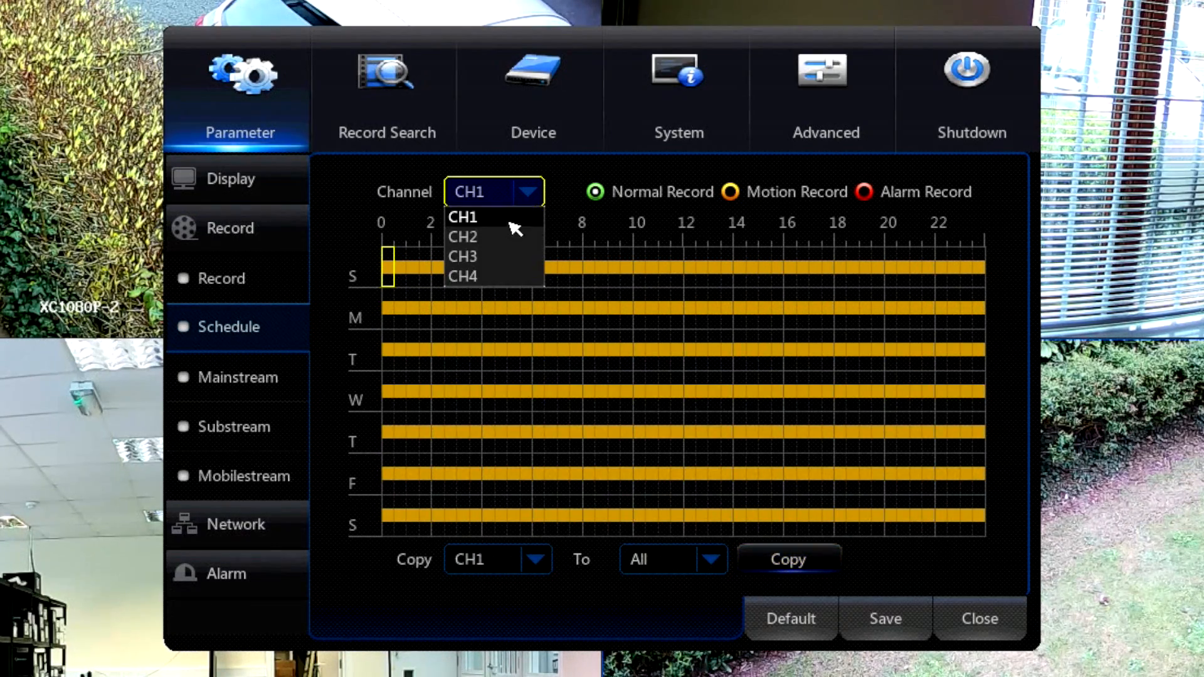
pyautogui.click(513, 237)
pyautogui.click(529, 193)
pyautogui.click(511, 258)
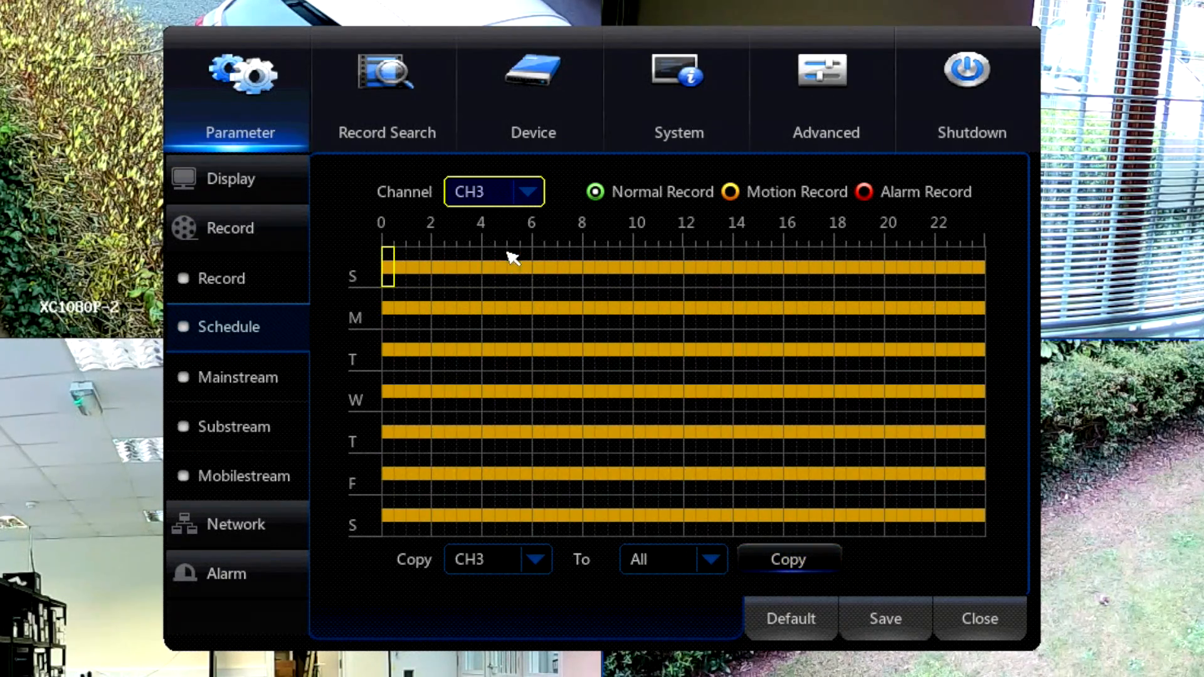
pyautogui.click(528, 193)
pyautogui.click(518, 275)
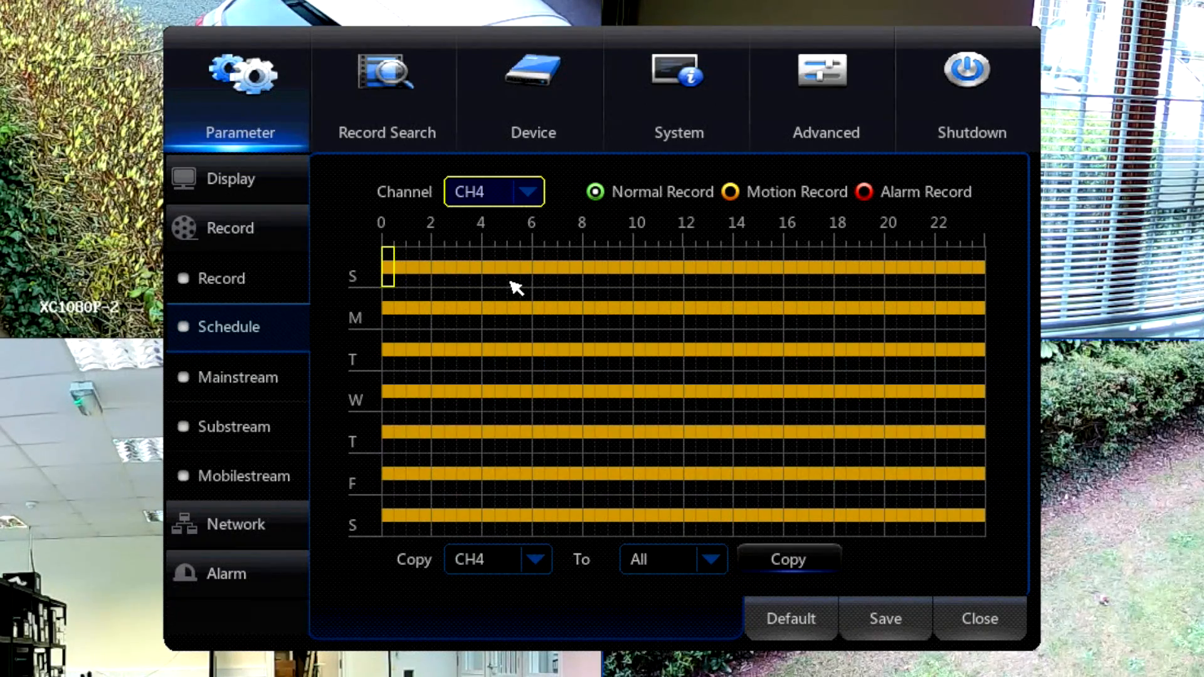
pyautogui.click(533, 195)
pyautogui.click(534, 199)
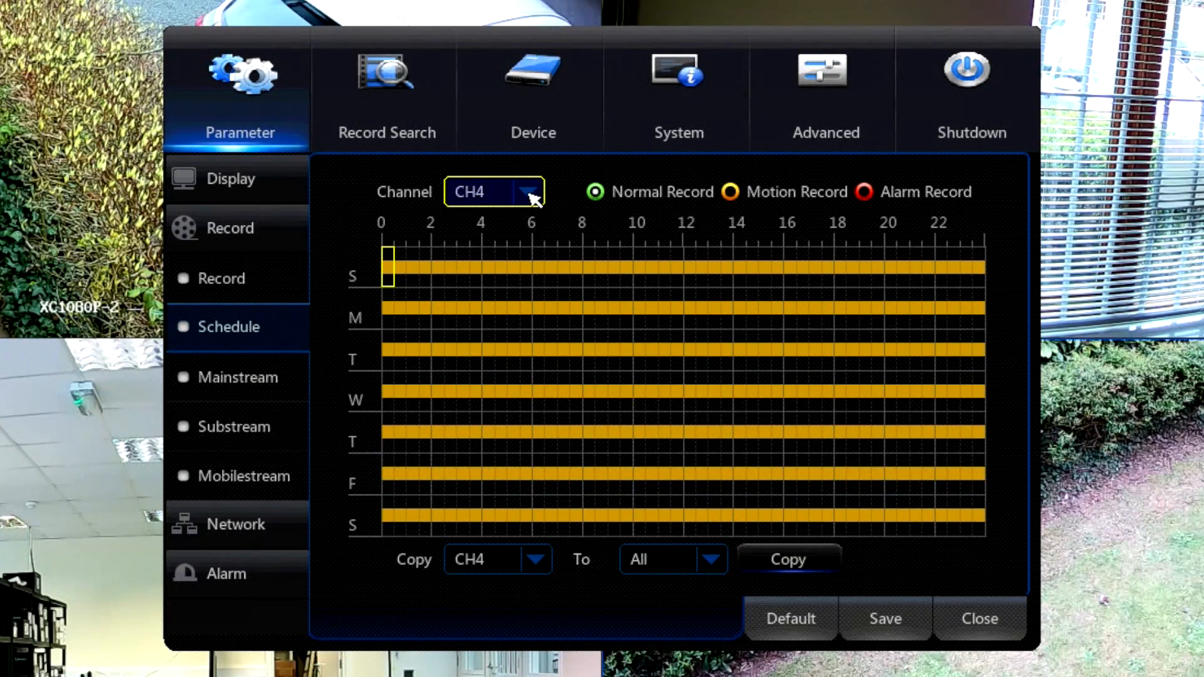
# Enable motion detection for CH1 in the motion alarm settings.
pyautogui.click(232, 575)
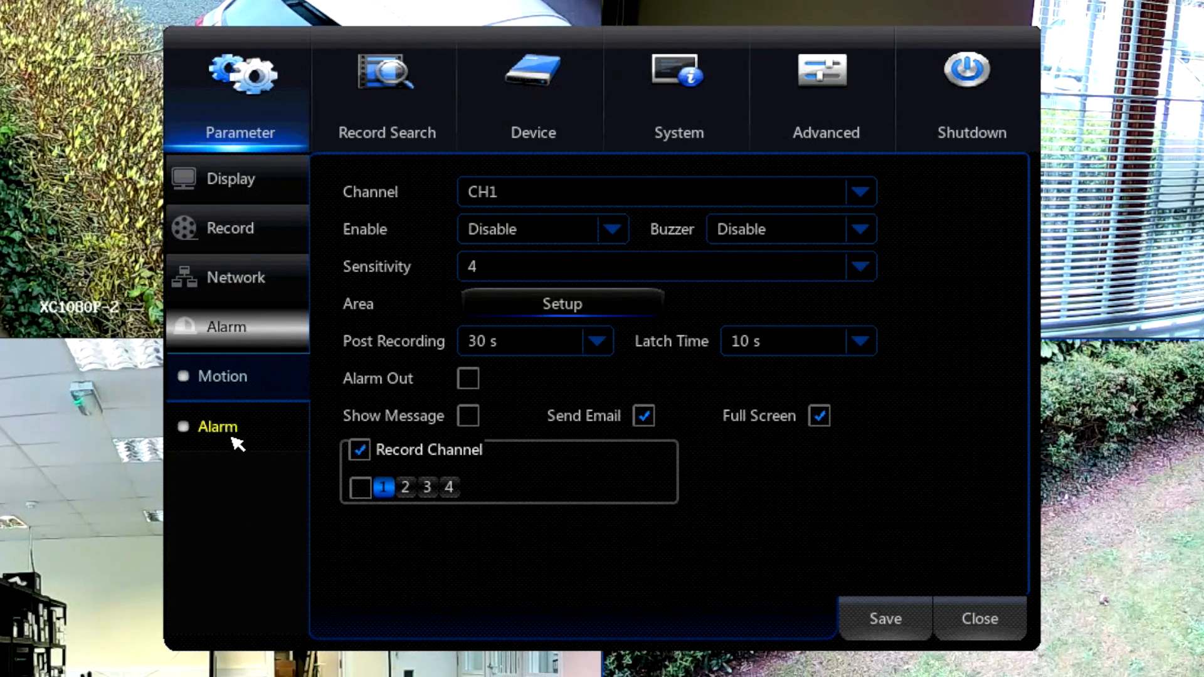
pyautogui.click(231, 376)
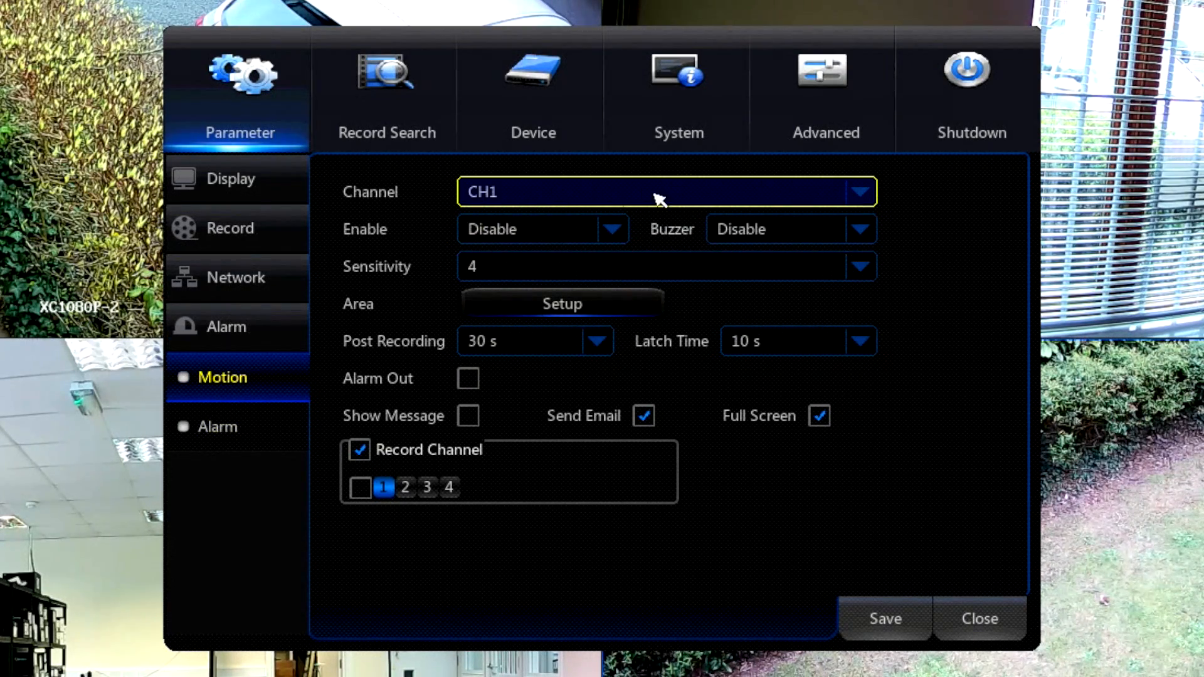
pyautogui.click(611, 235)
pyautogui.click(531, 258)
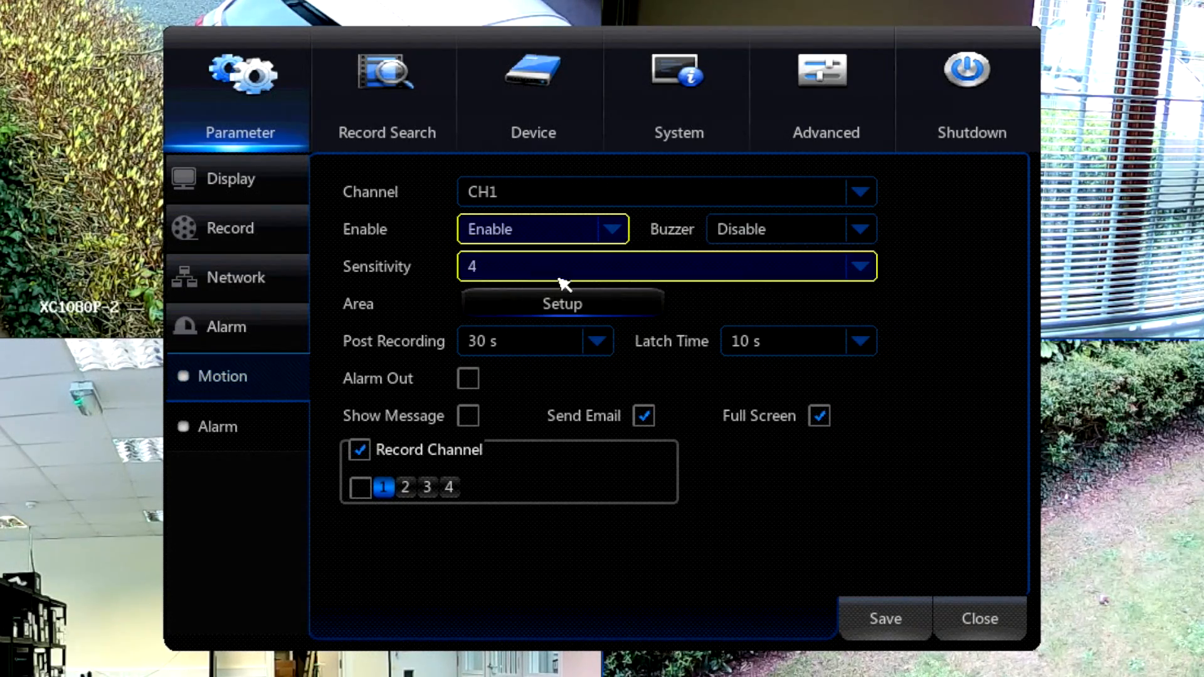
# Review the available Buzzer durations and Sensitivity levels for CH1 motion detection without changing them.
pyautogui.click(768, 235)
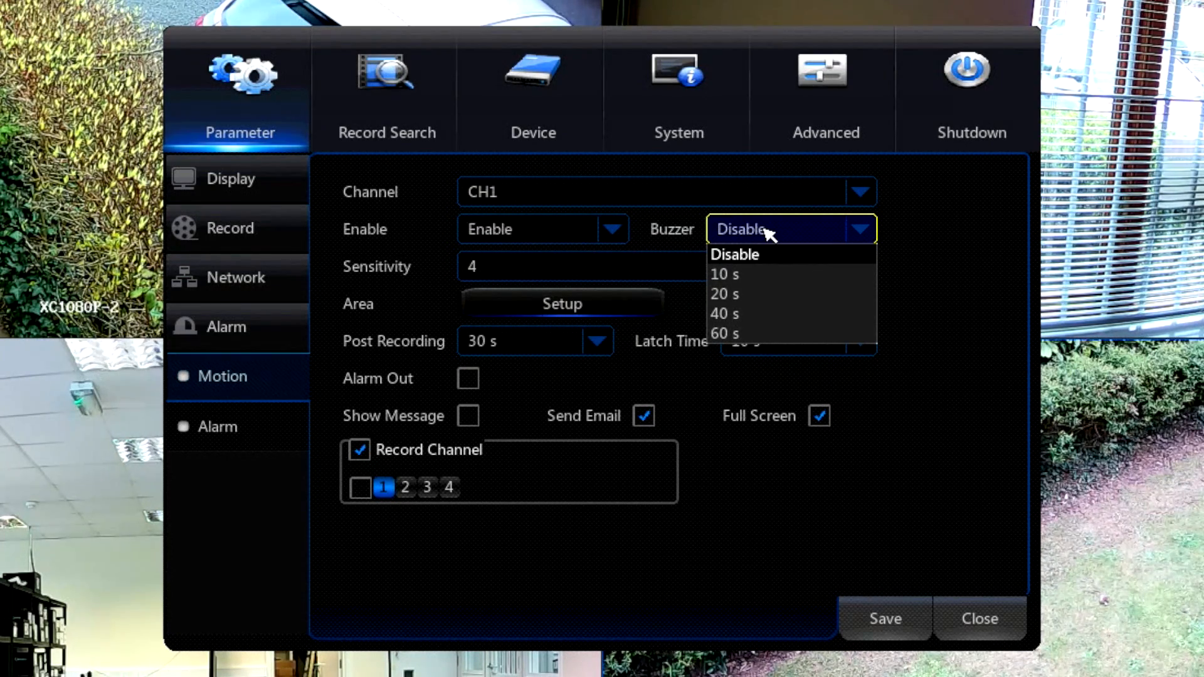
pyautogui.click(398, 307)
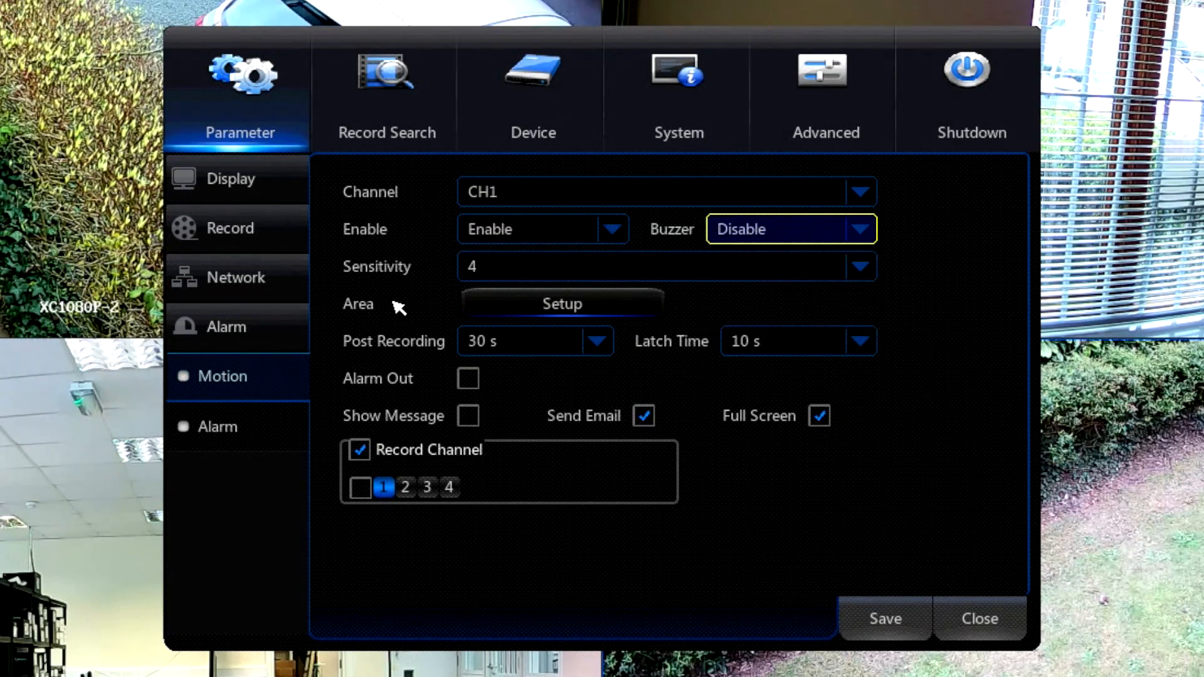
pyautogui.click(511, 268)
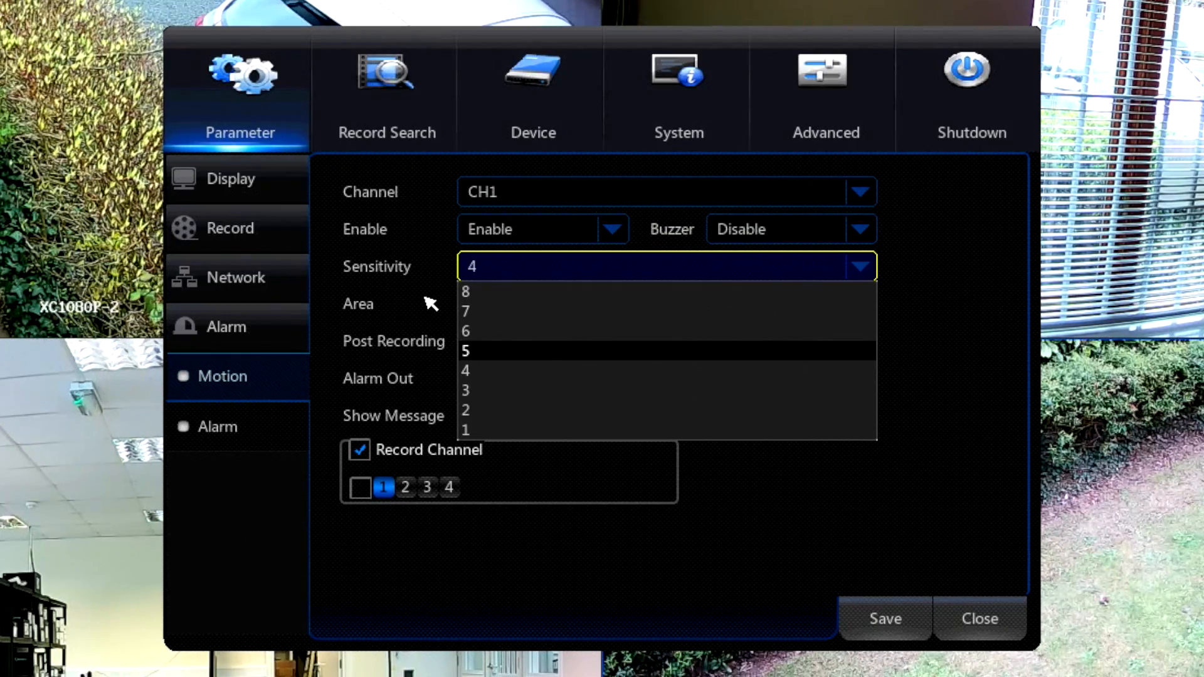
pyautogui.click(430, 304)
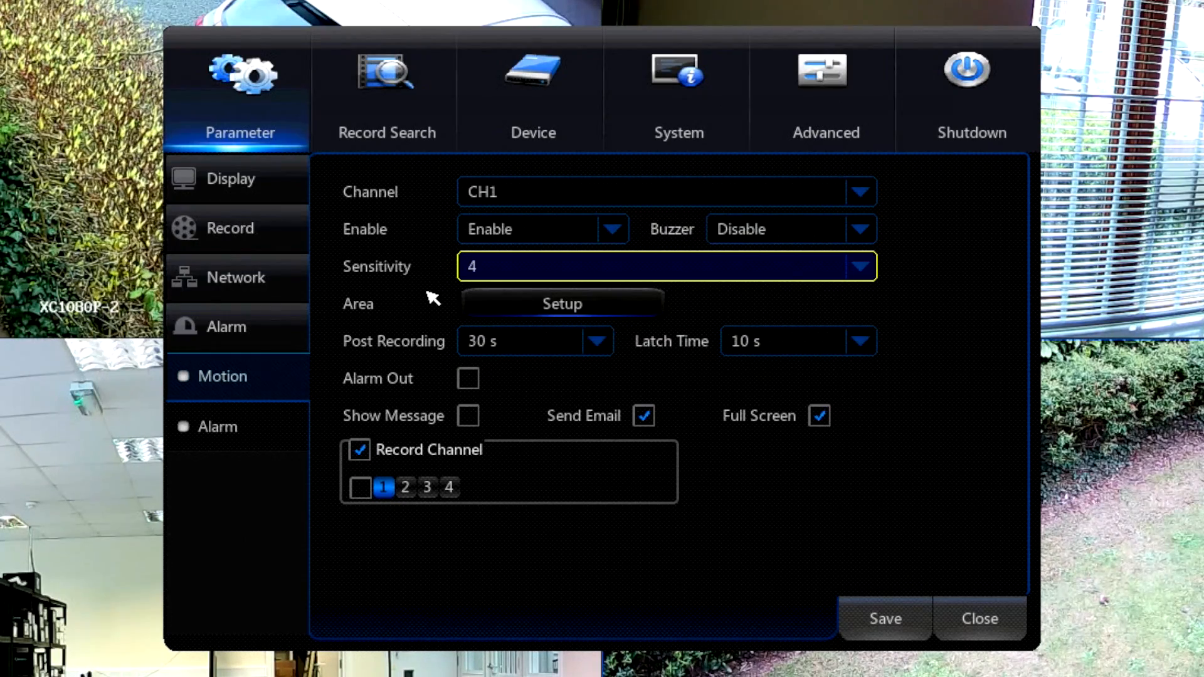
# Open CH1's motion detection area and exclude the grid cells along the hedge's footpath side.
pyautogui.click(571, 305)
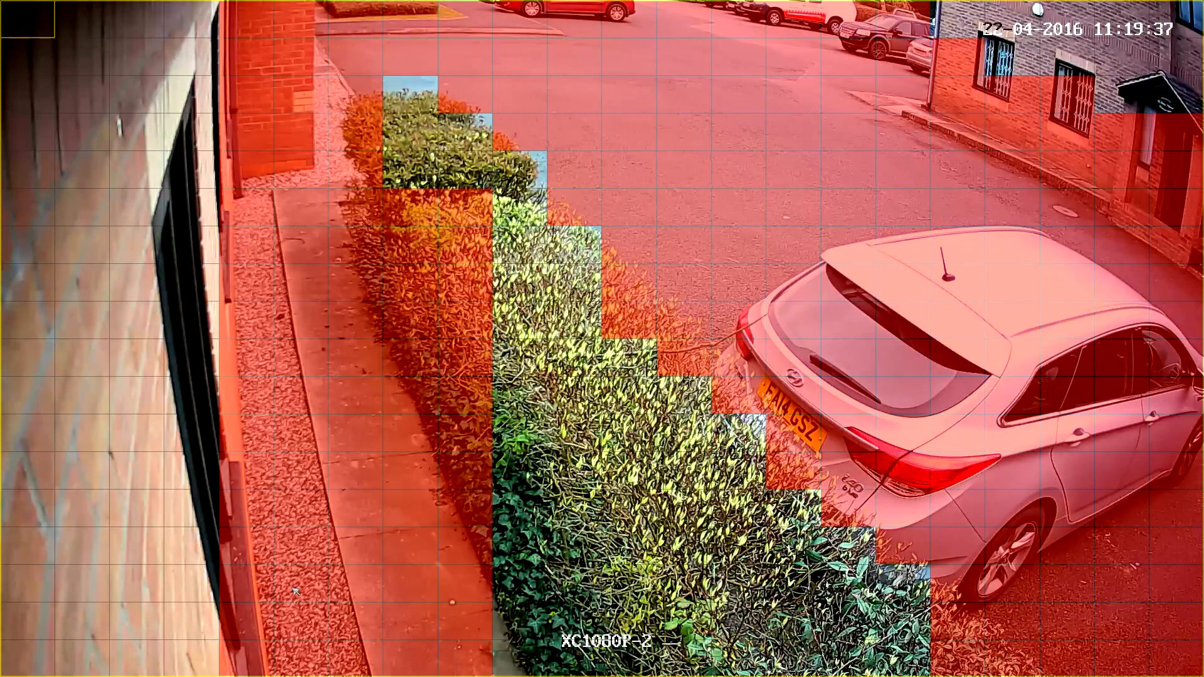
pyautogui.click(464, 539)
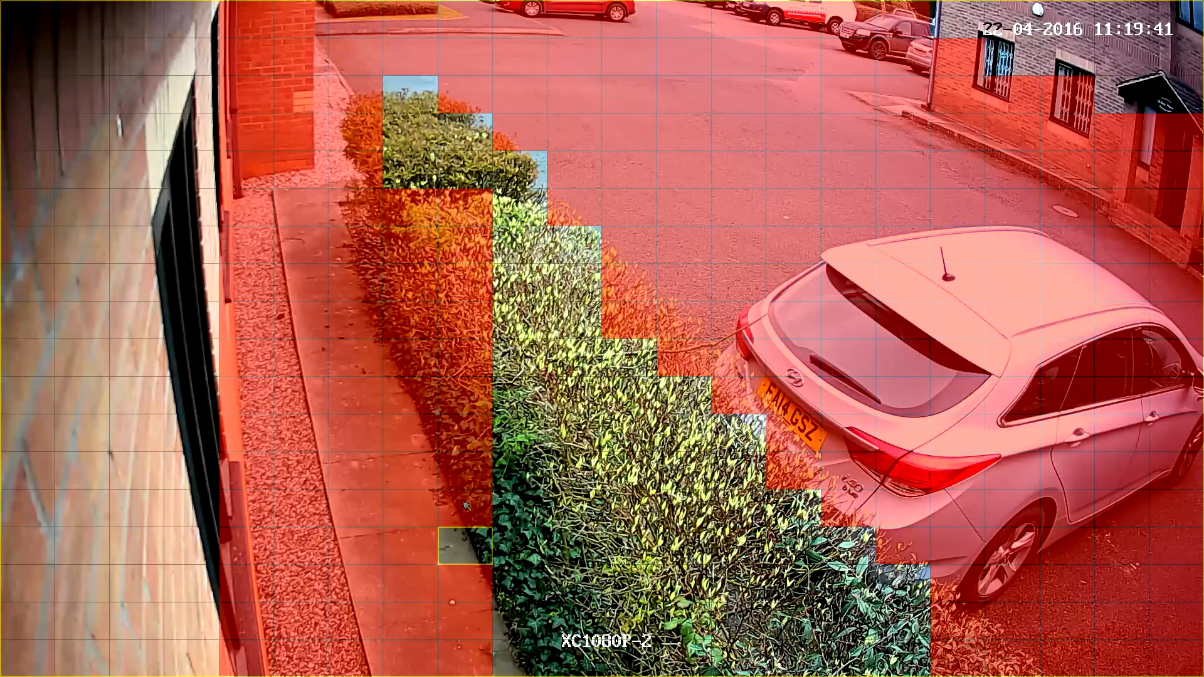
pyautogui.click(465, 514)
pyautogui.moveTo(467, 480); pyautogui.dragTo(468, 267)
pyautogui.moveTo(460, 222); pyautogui.dragTo(434, 220)
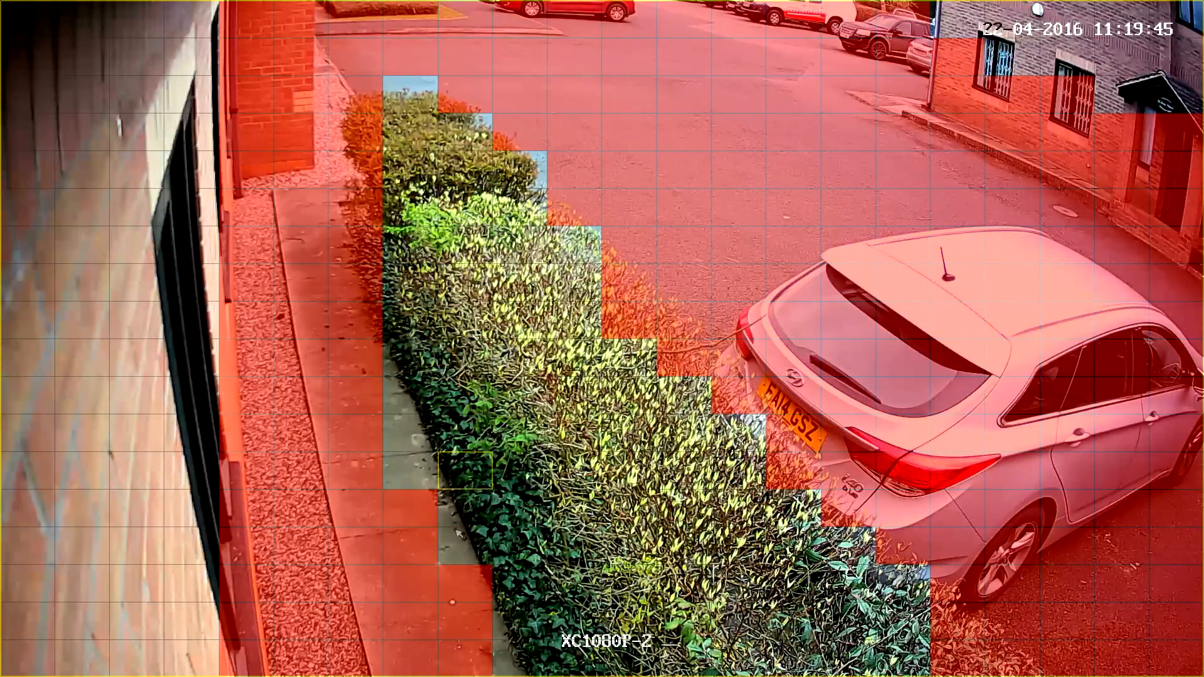
# Exclude the stepped grid cells along the hedge's car park side from CH1's motion detection area.
pyautogui.click(454, 102)
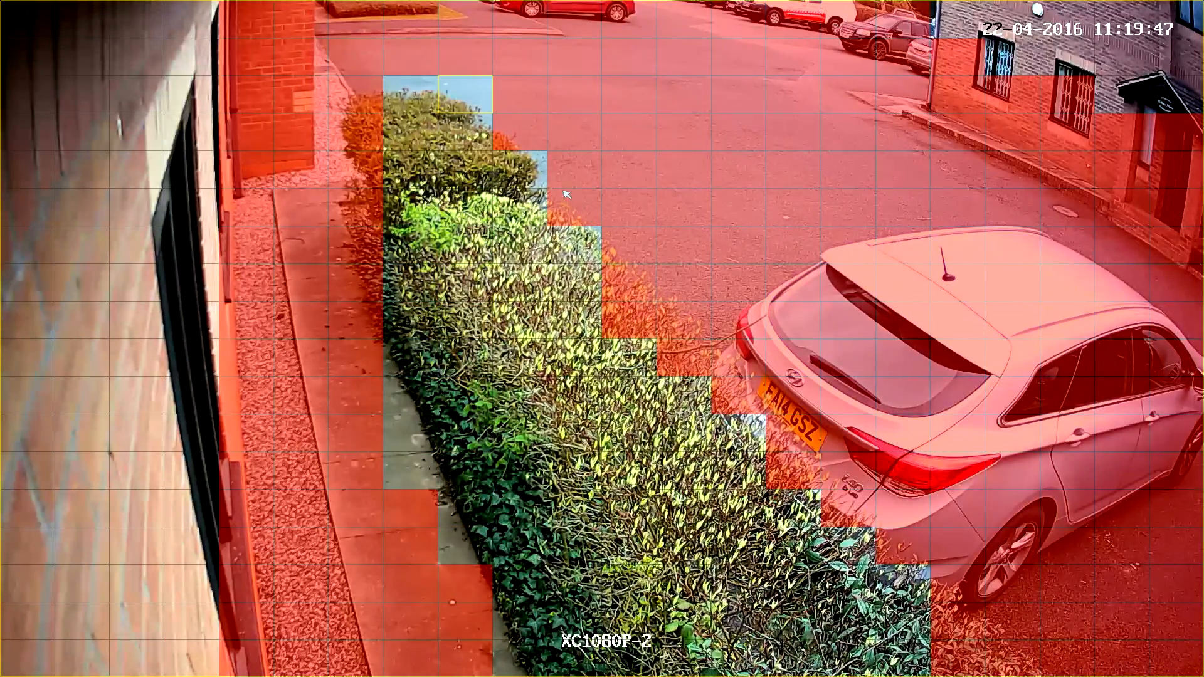
pyautogui.click(520, 131)
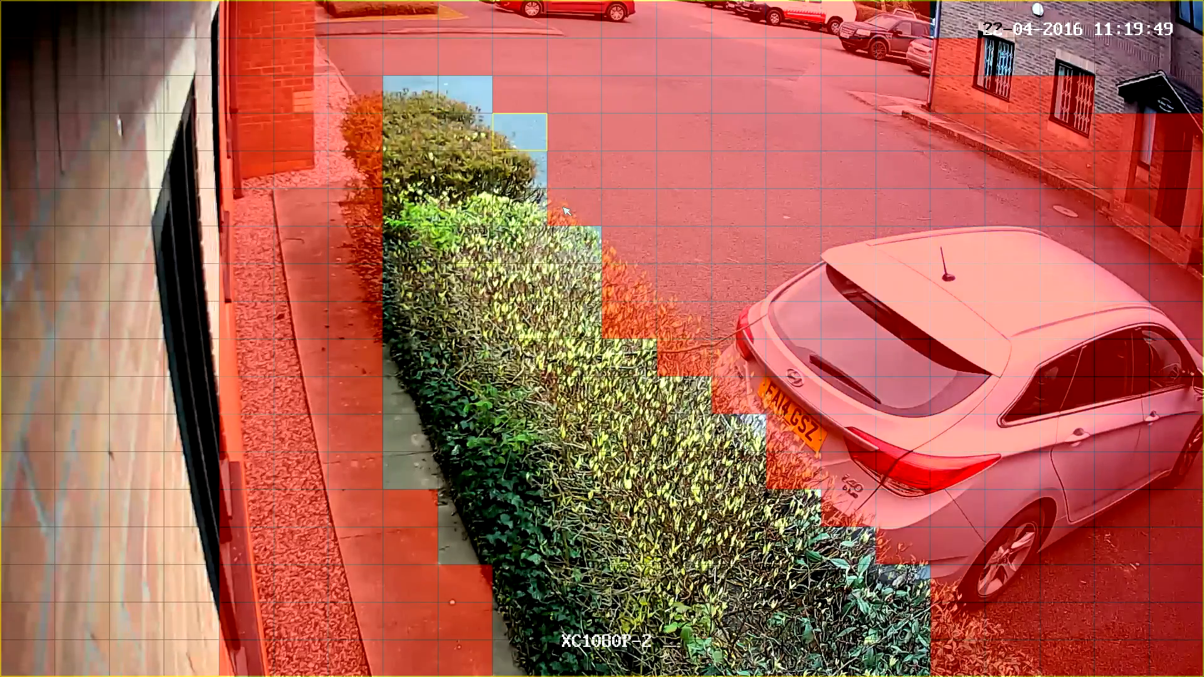
pyautogui.click(574, 207)
pyautogui.click(618, 257)
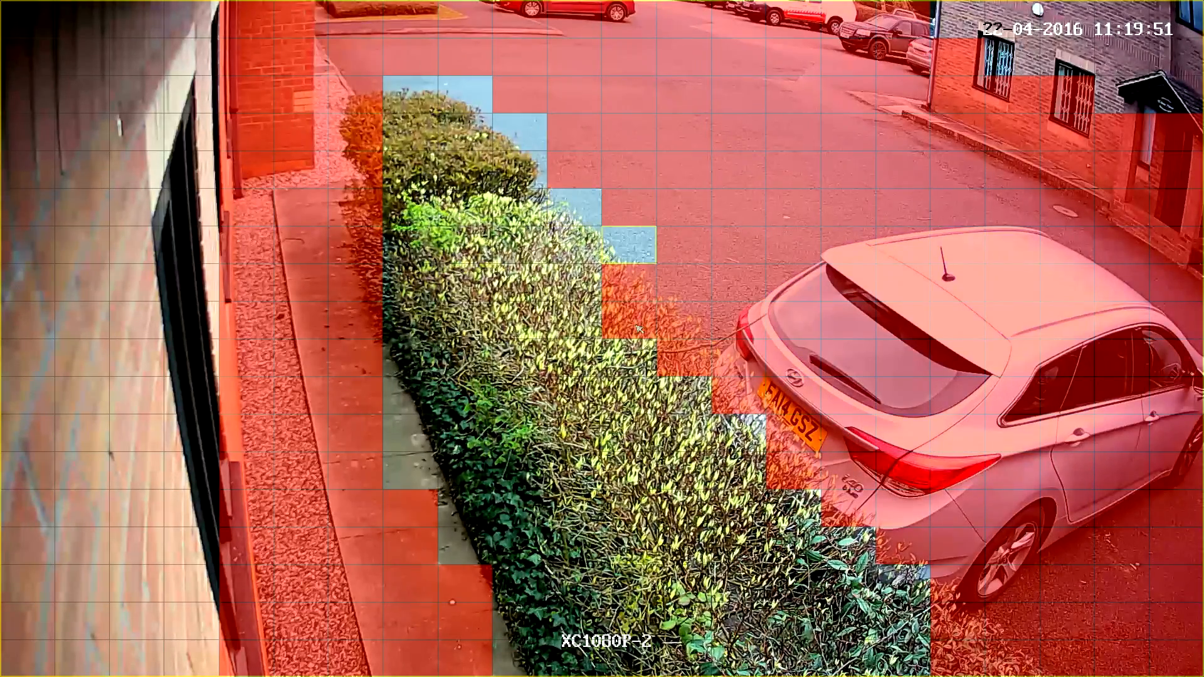
pyautogui.click(631, 287)
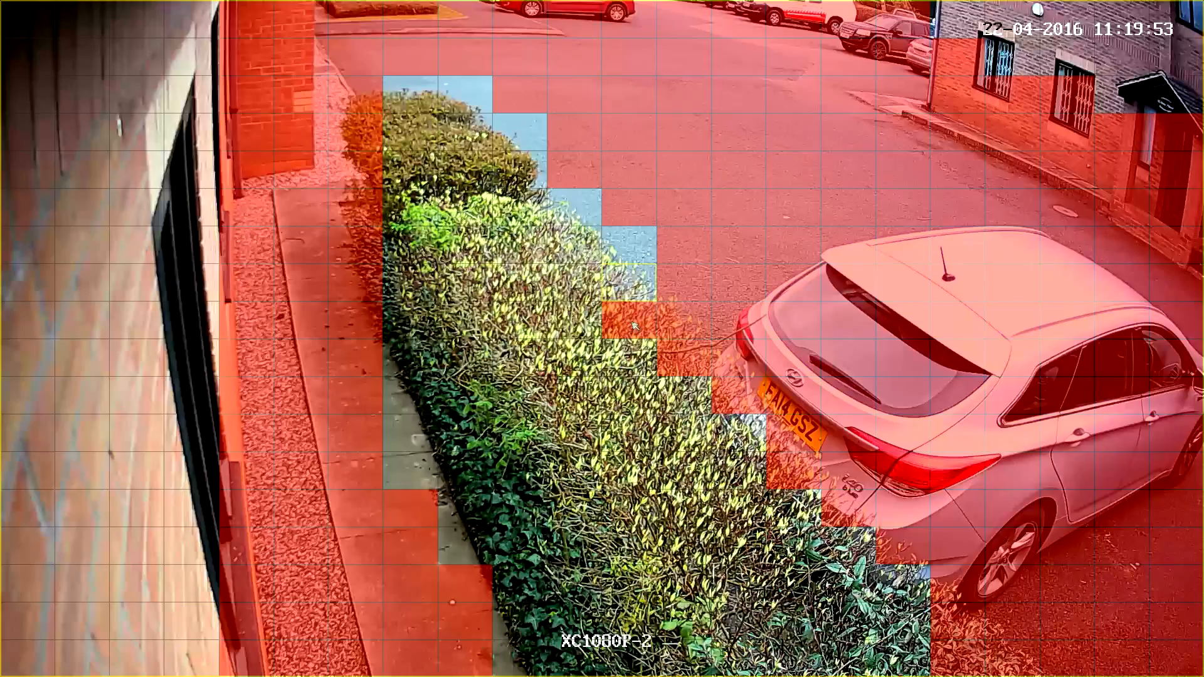
pyautogui.click(633, 318)
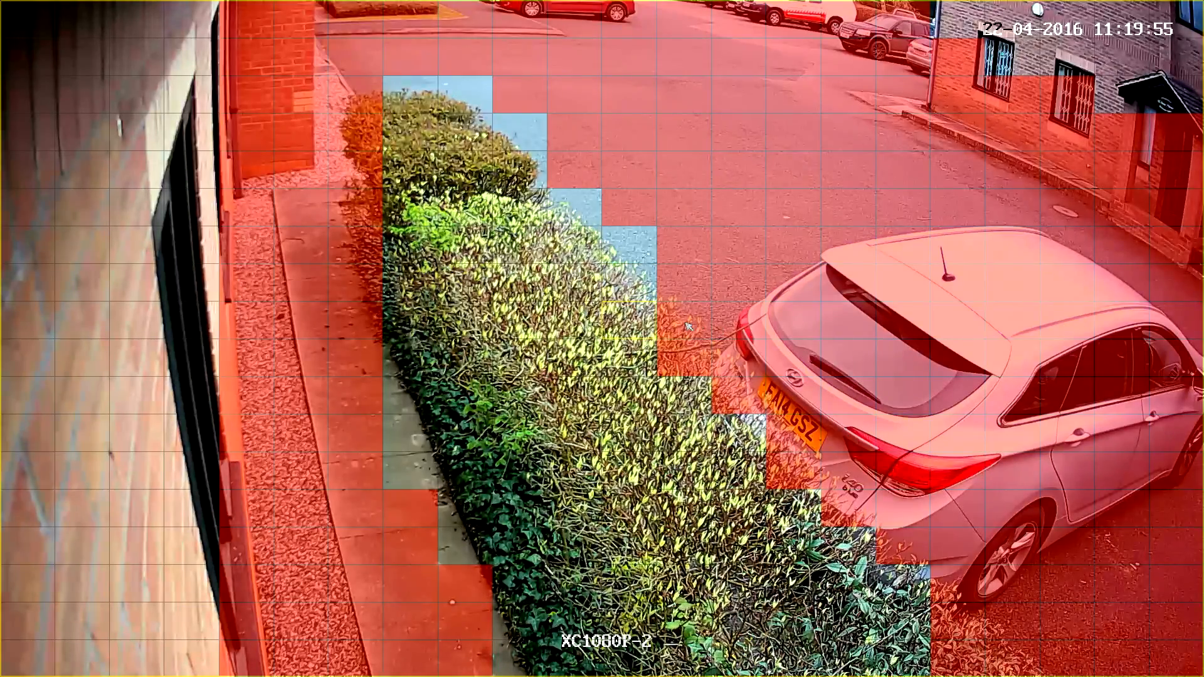
pyautogui.click(696, 323)
pyautogui.click(685, 282)
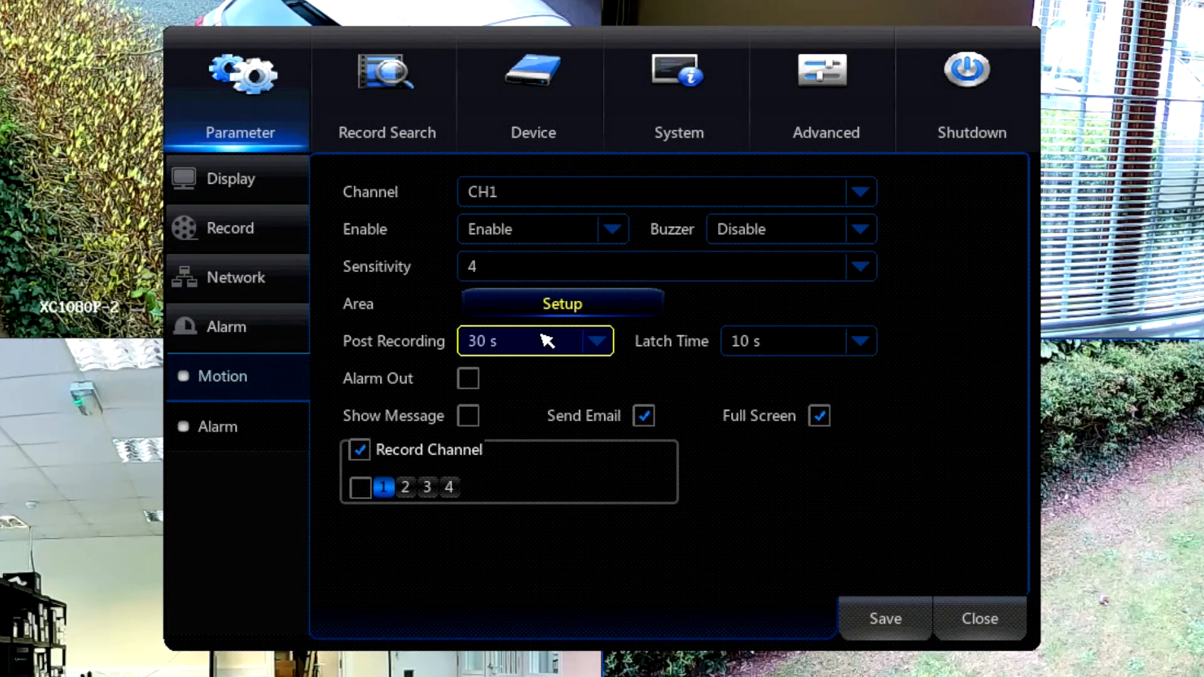
# Review the available Post Recording and Latch Time durations for CH1 without changing them.
pyautogui.click(601, 346)
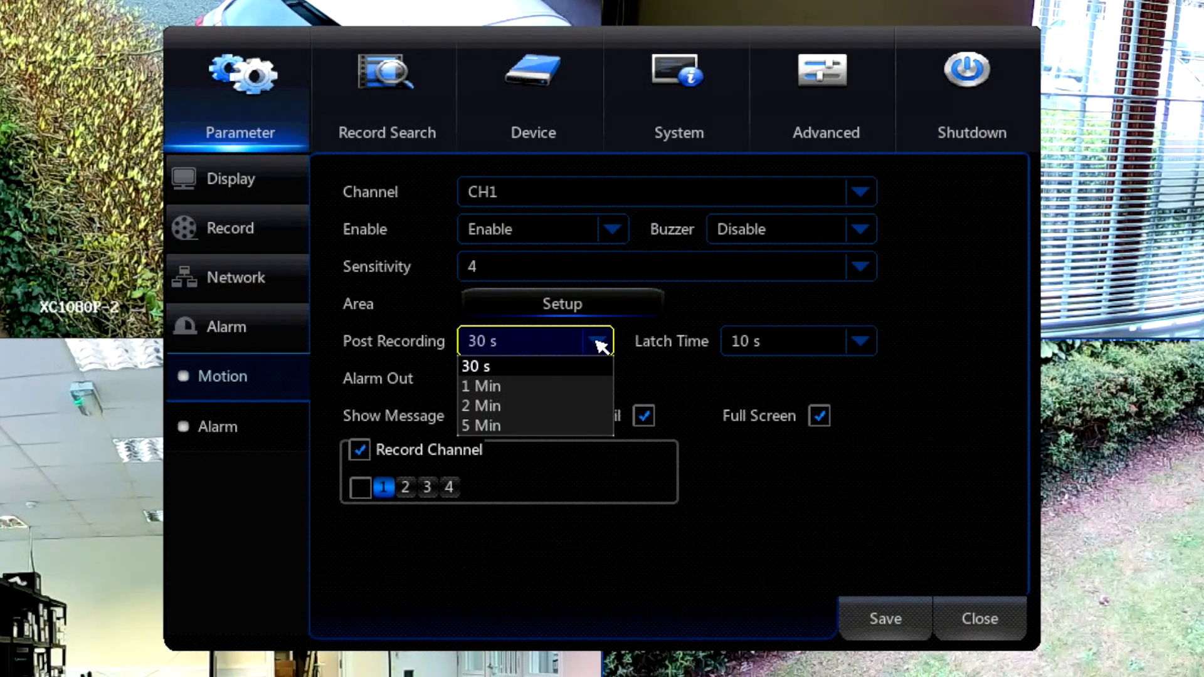
pyautogui.click(707, 375)
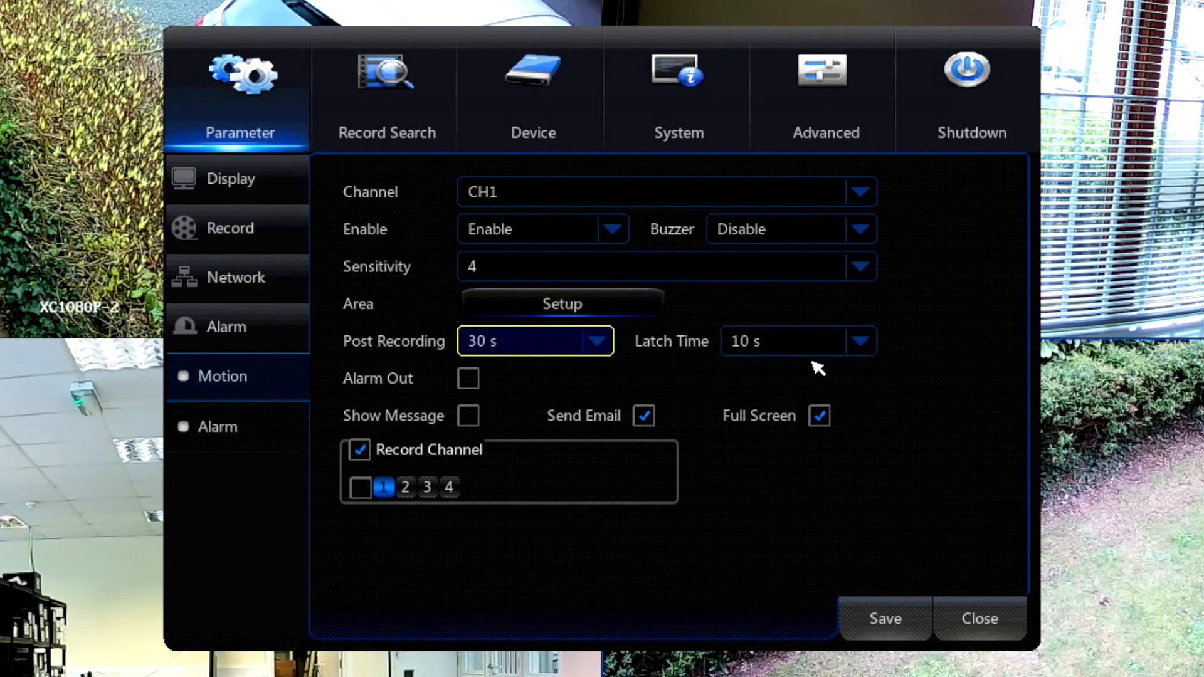
pyautogui.click(860, 343)
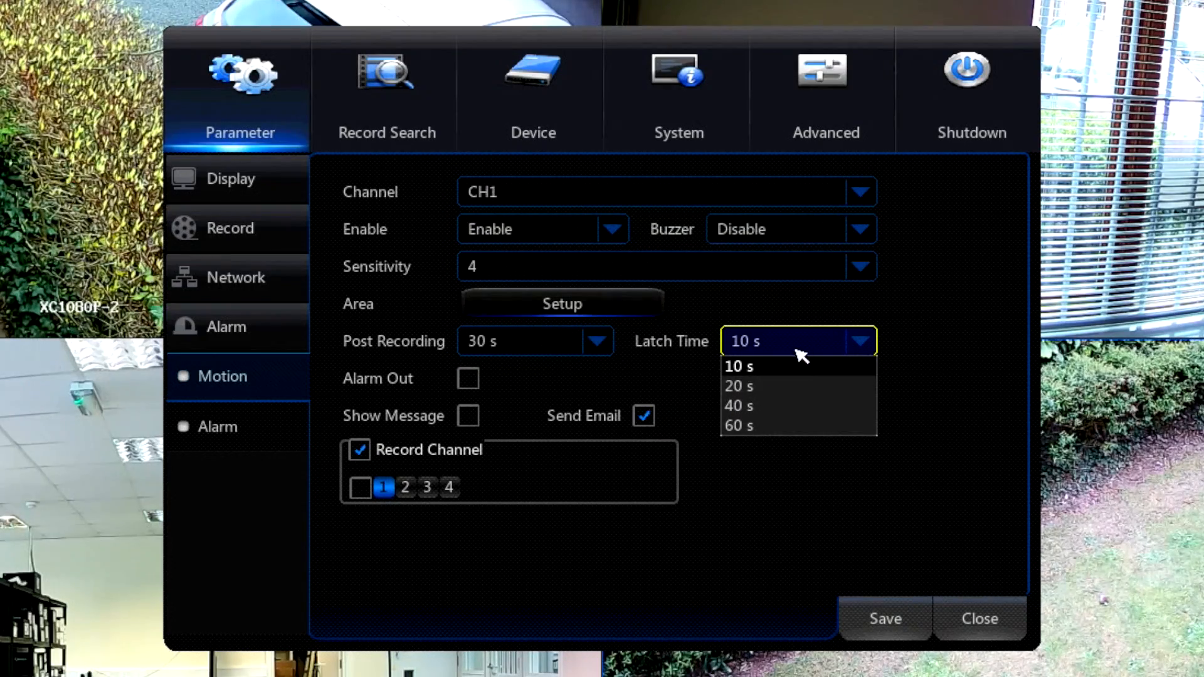
pyautogui.click(860, 344)
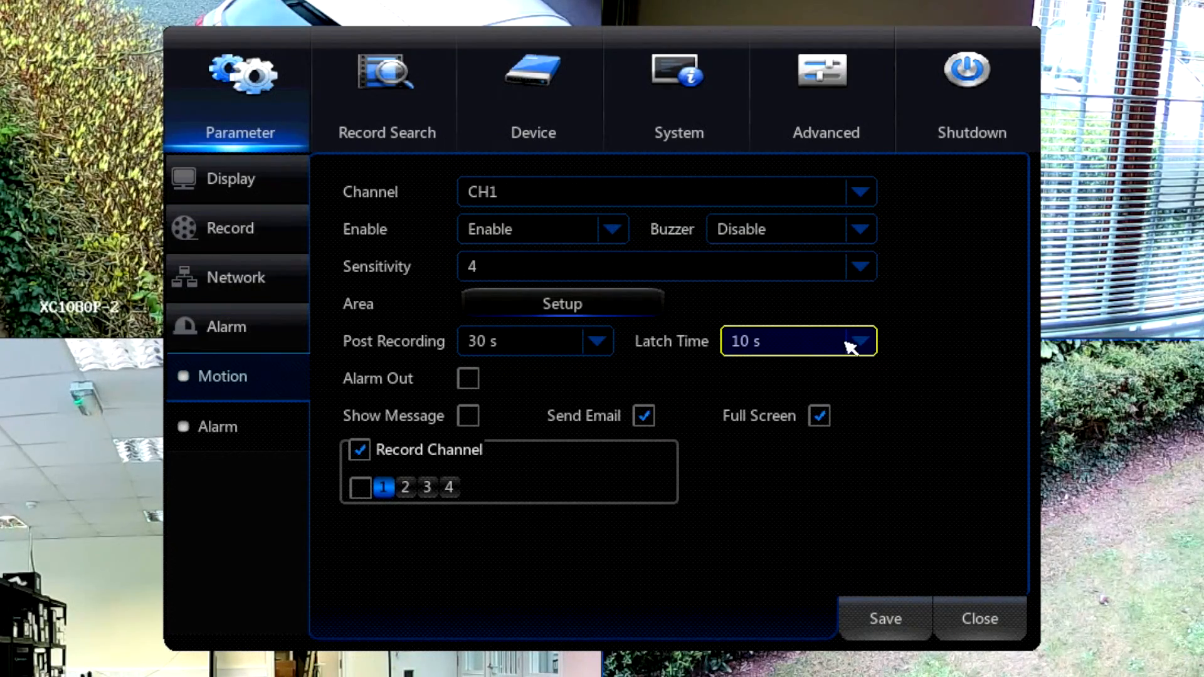
# Enable Alarm Out for CH1 motion detection and keep its latch time at 10 s.
pyautogui.click(469, 379)
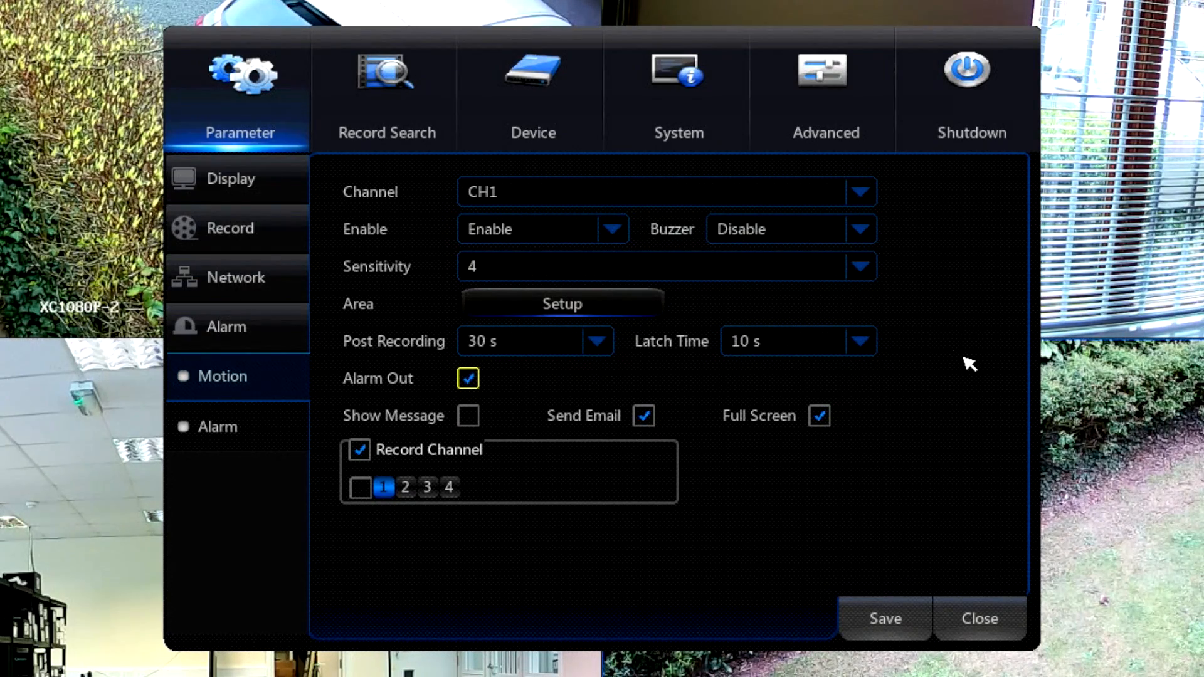
pyautogui.click(862, 342)
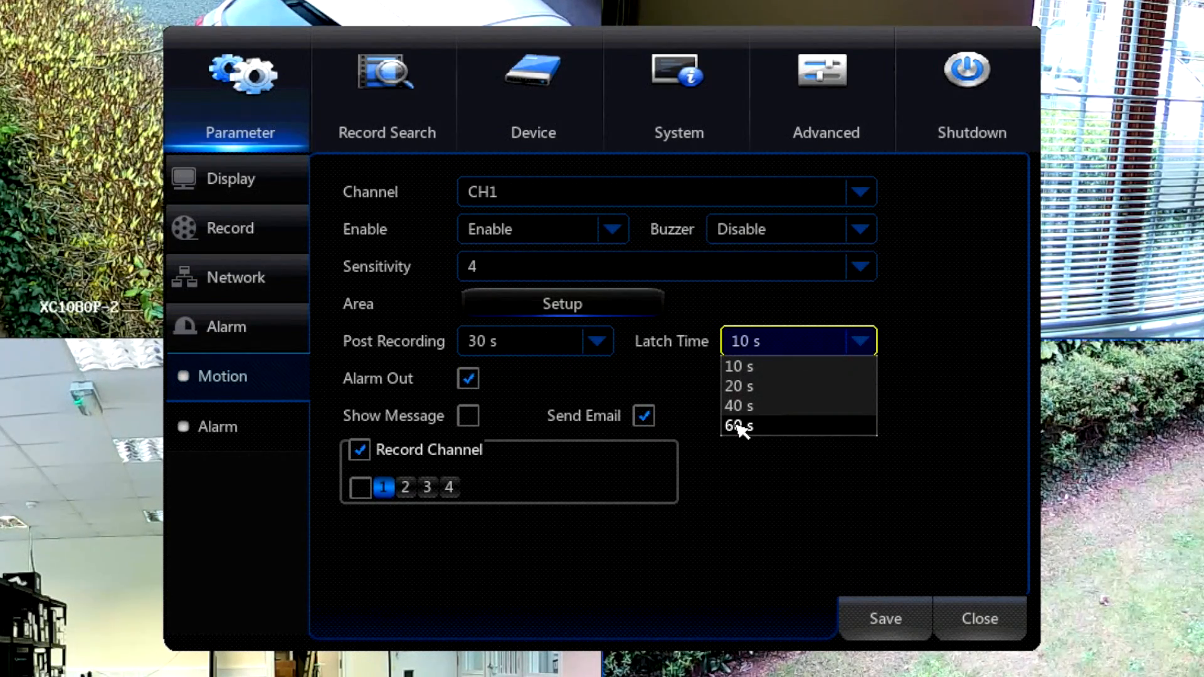
pyautogui.click(740, 368)
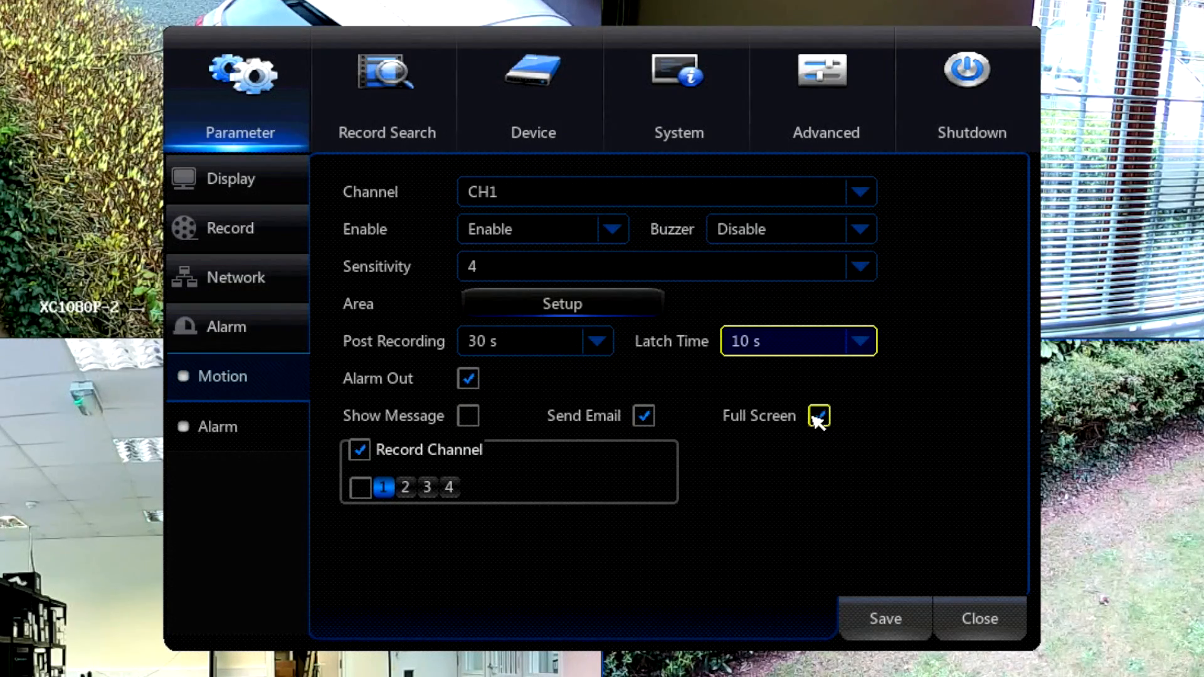
# Try the Show Message option for CH1 motion detection and switch it off again, leaving Full Screen enabled.
pyautogui.click(468, 416)
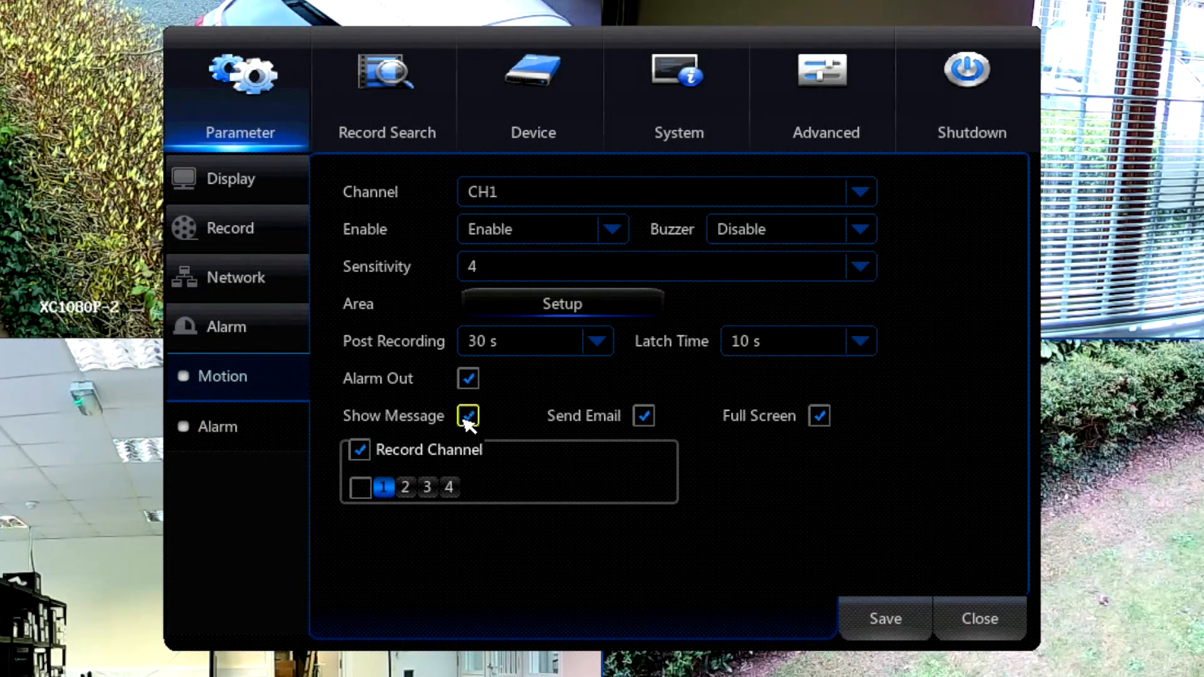
pyautogui.click(469, 419)
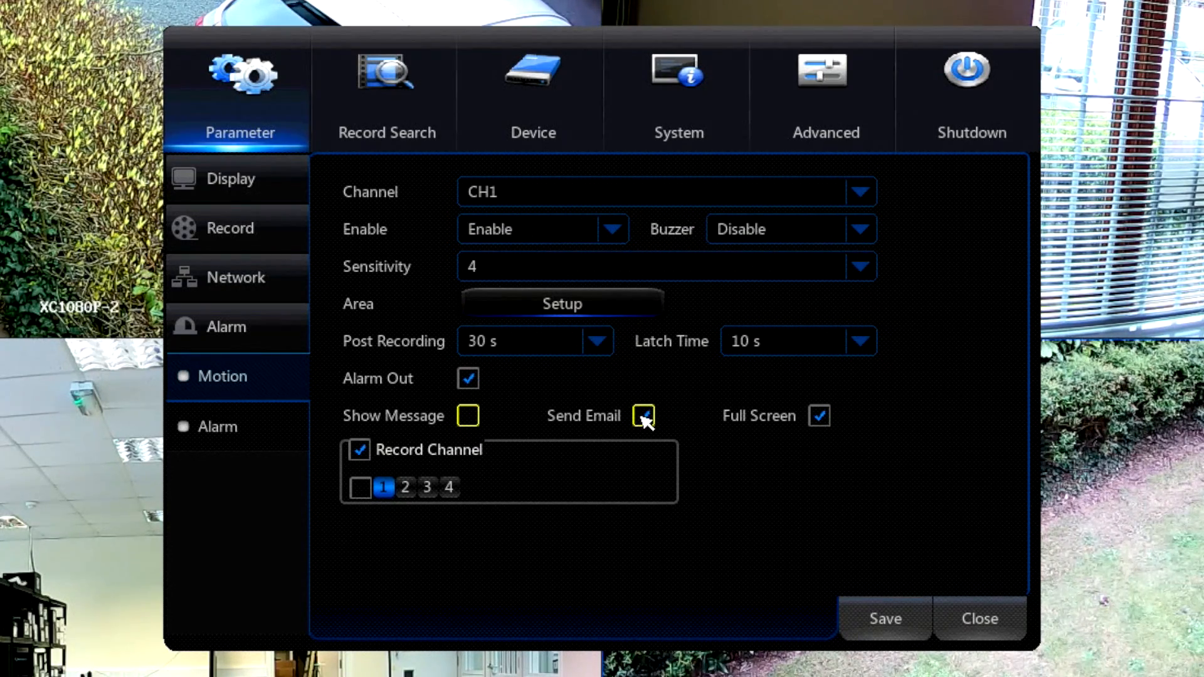
pyautogui.click(820, 417)
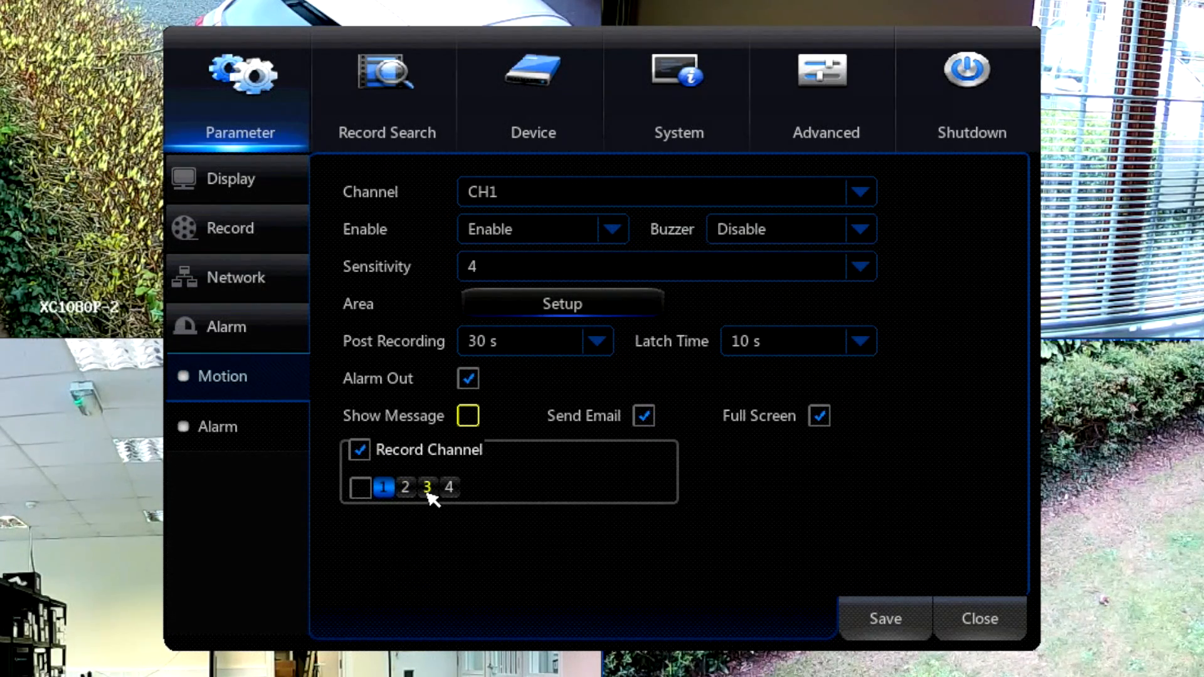
# Try adding channel 4 to CH1's motion Record Channel selection and remove it again.
pyautogui.click(449, 487)
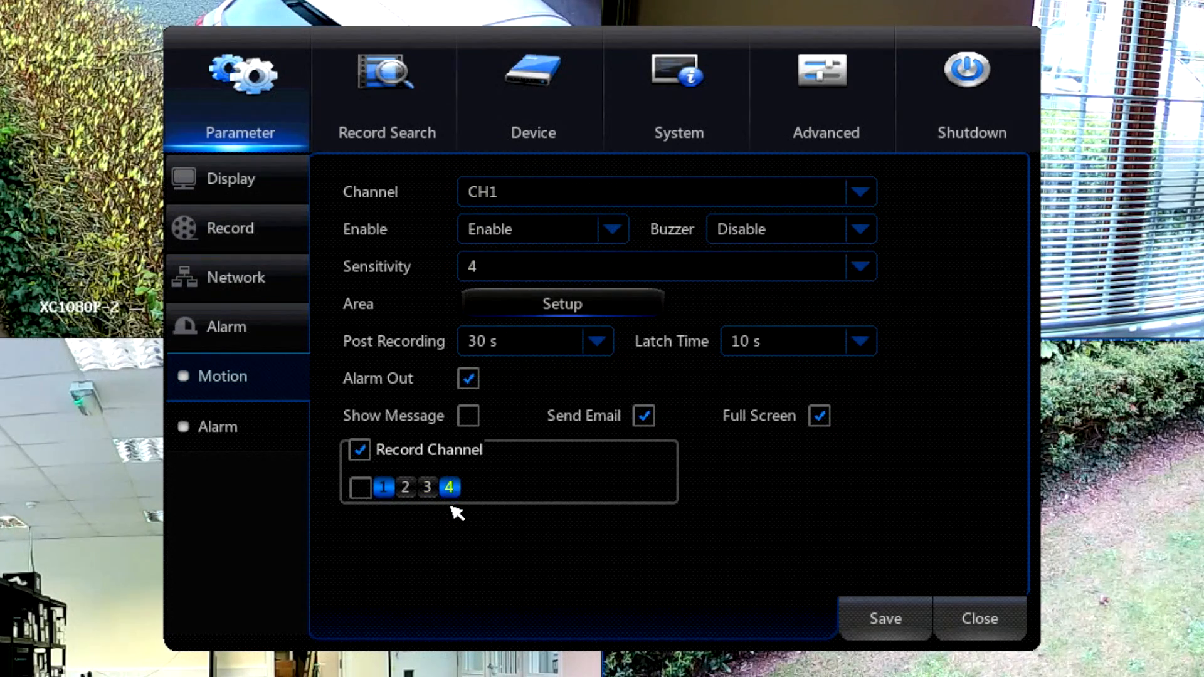
pyautogui.click(450, 487)
# Review the motion detection settings of CH2, CH3 and CH4, and return to CH1.
pyautogui.click(528, 196)
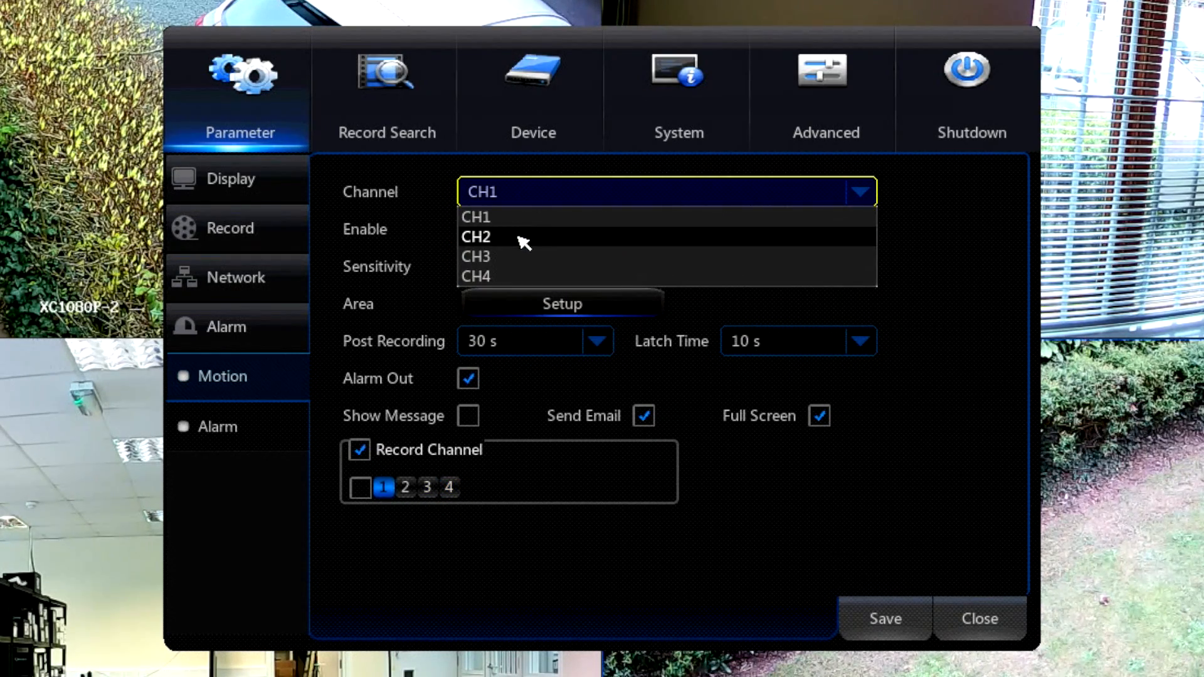
pyautogui.click(524, 238)
pyautogui.click(532, 193)
pyautogui.click(531, 257)
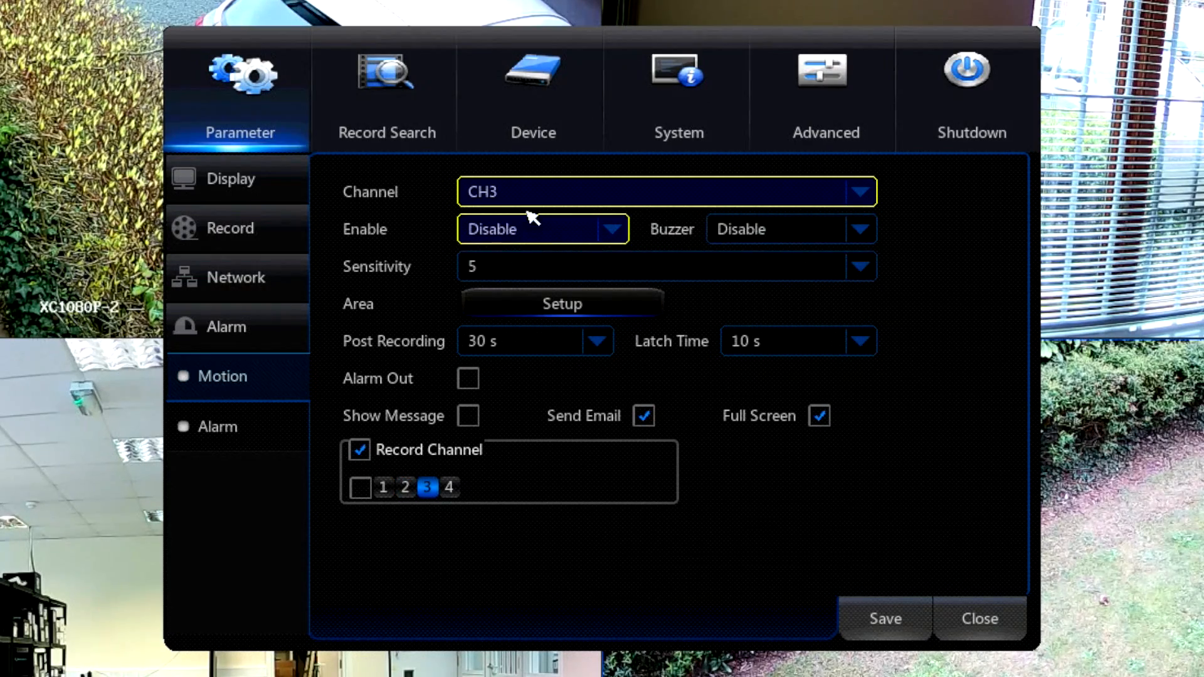
pyautogui.click(530, 191)
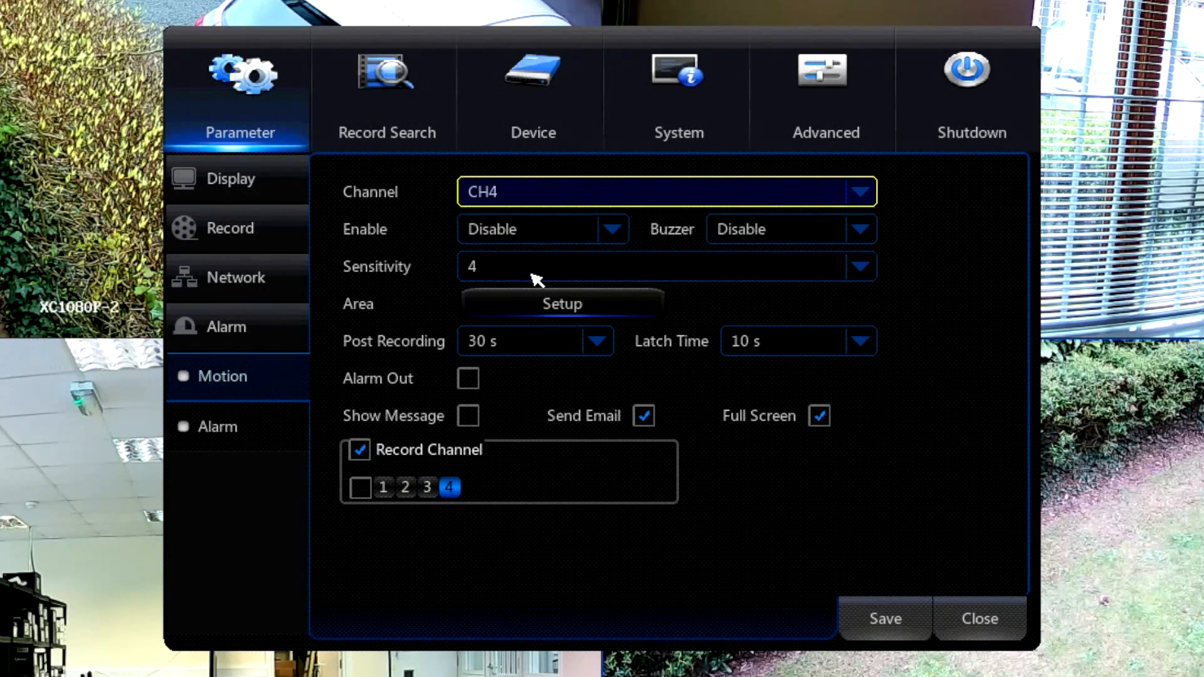
pyautogui.click(513, 195)
pyautogui.click(511, 209)
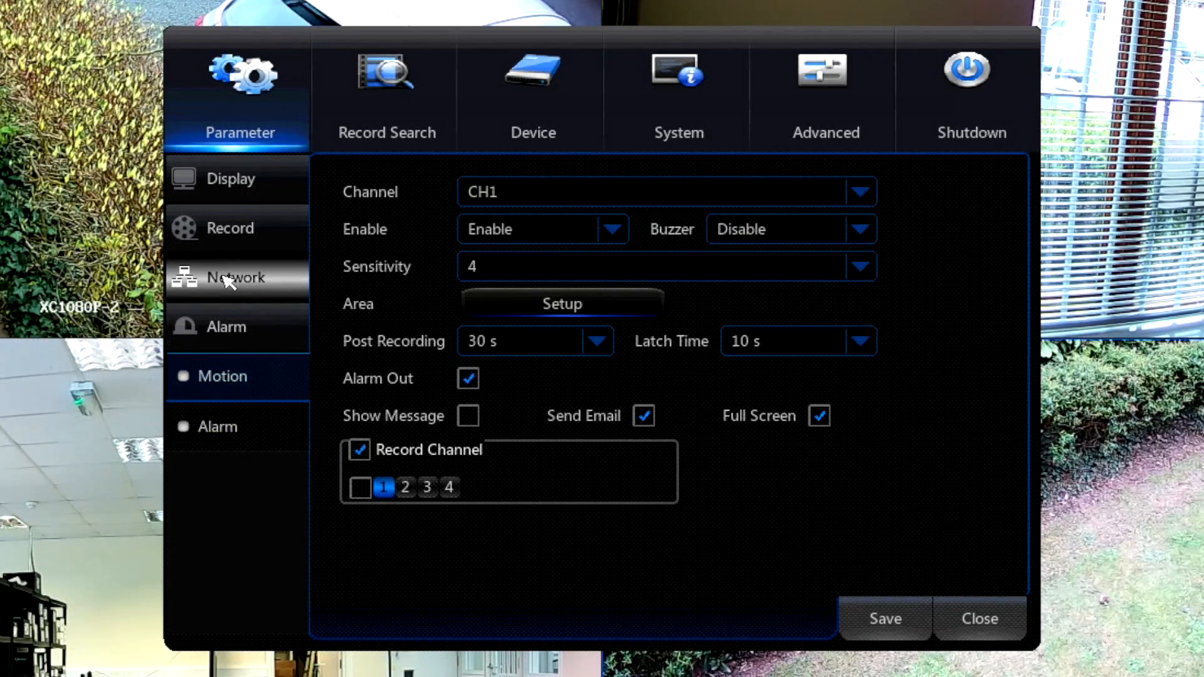
# Review the network email settings, keeping Email on Enable and leaving the sender password and interval untouched.
pyautogui.click(227, 280)
pyautogui.click(232, 428)
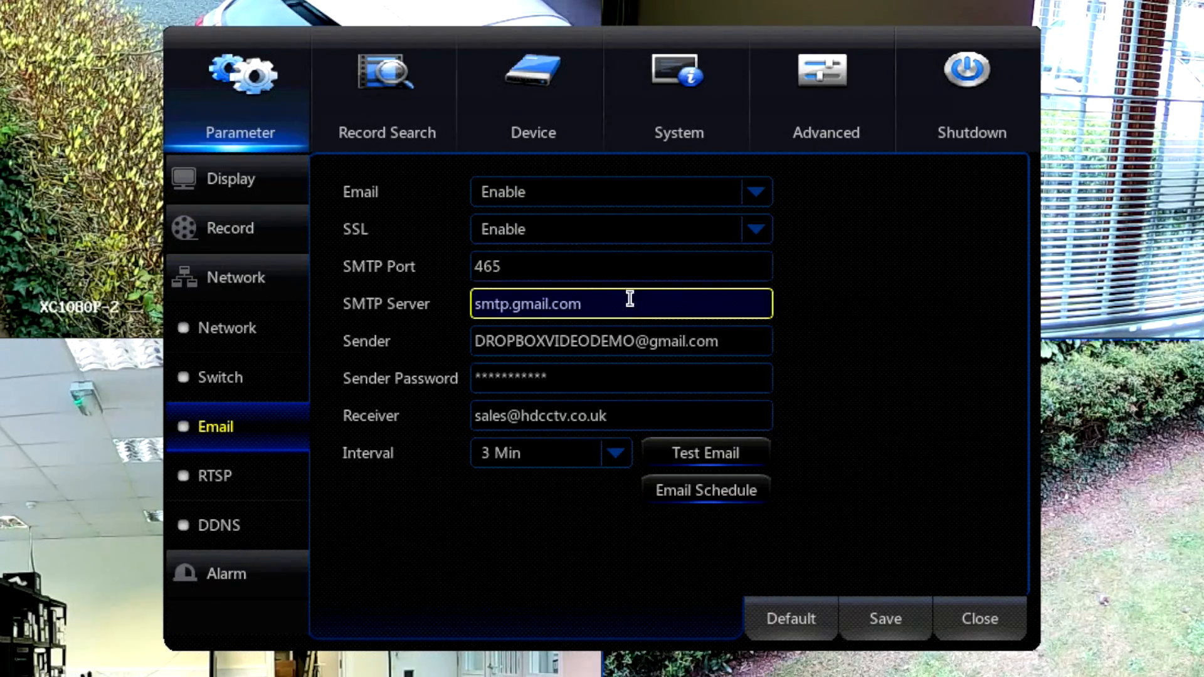
pyautogui.click(709, 195)
pyautogui.click(730, 238)
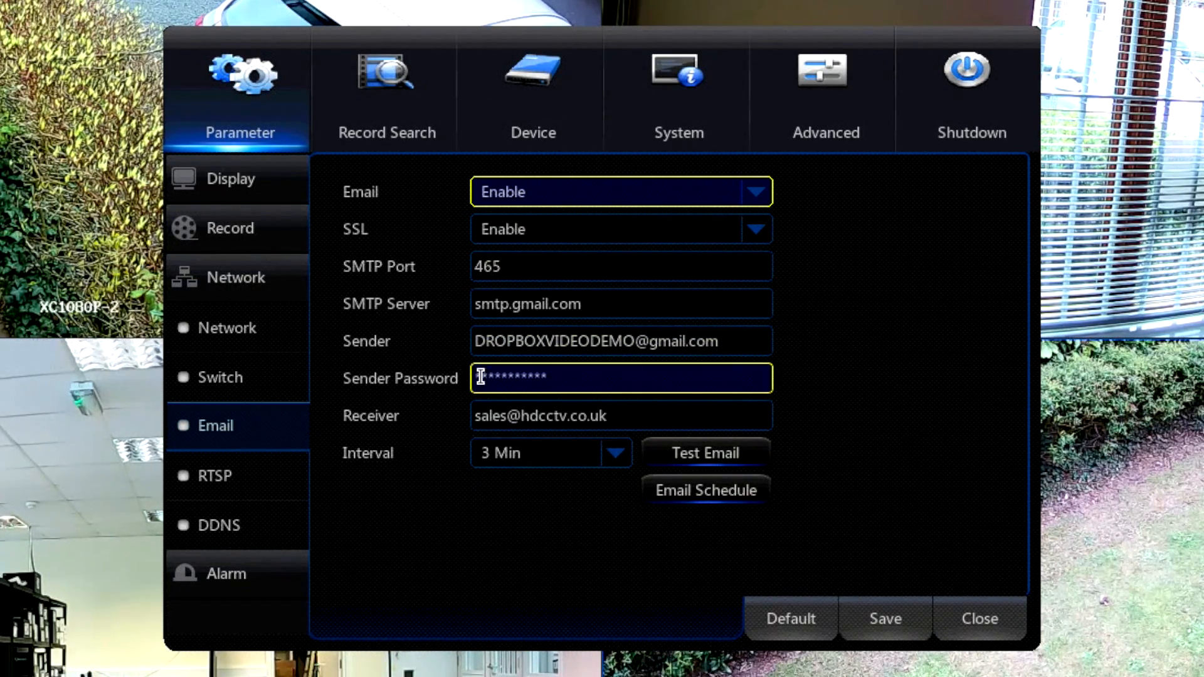
pyautogui.click(565, 377)
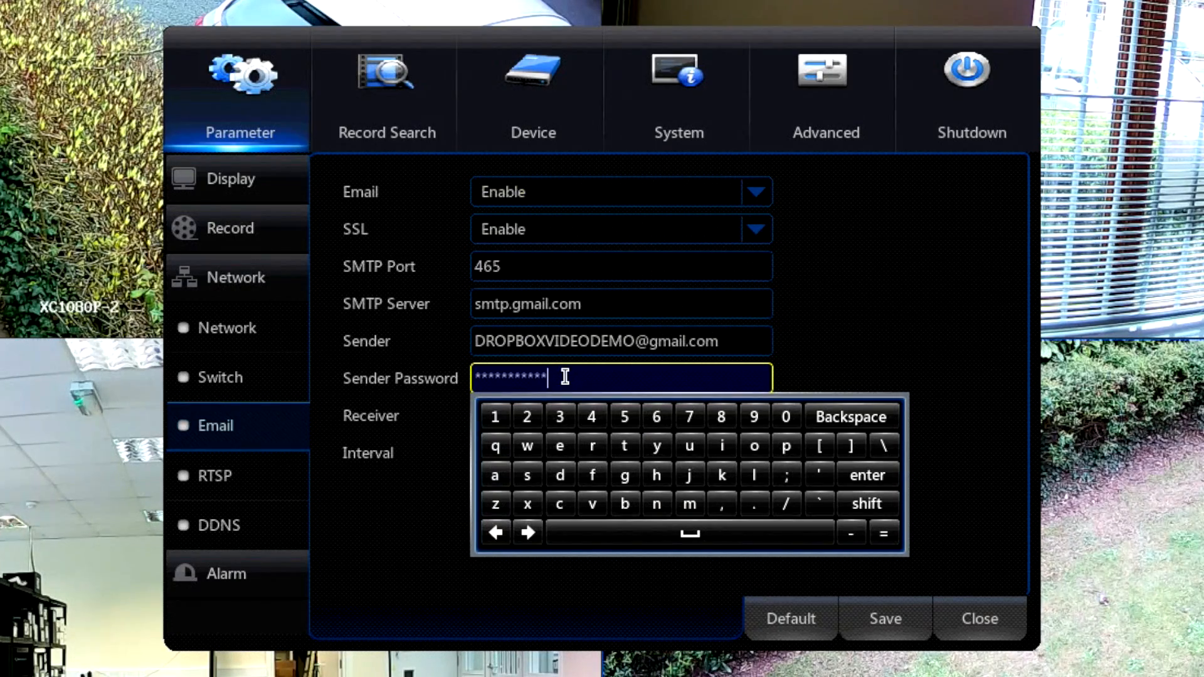
pyautogui.click(428, 453)
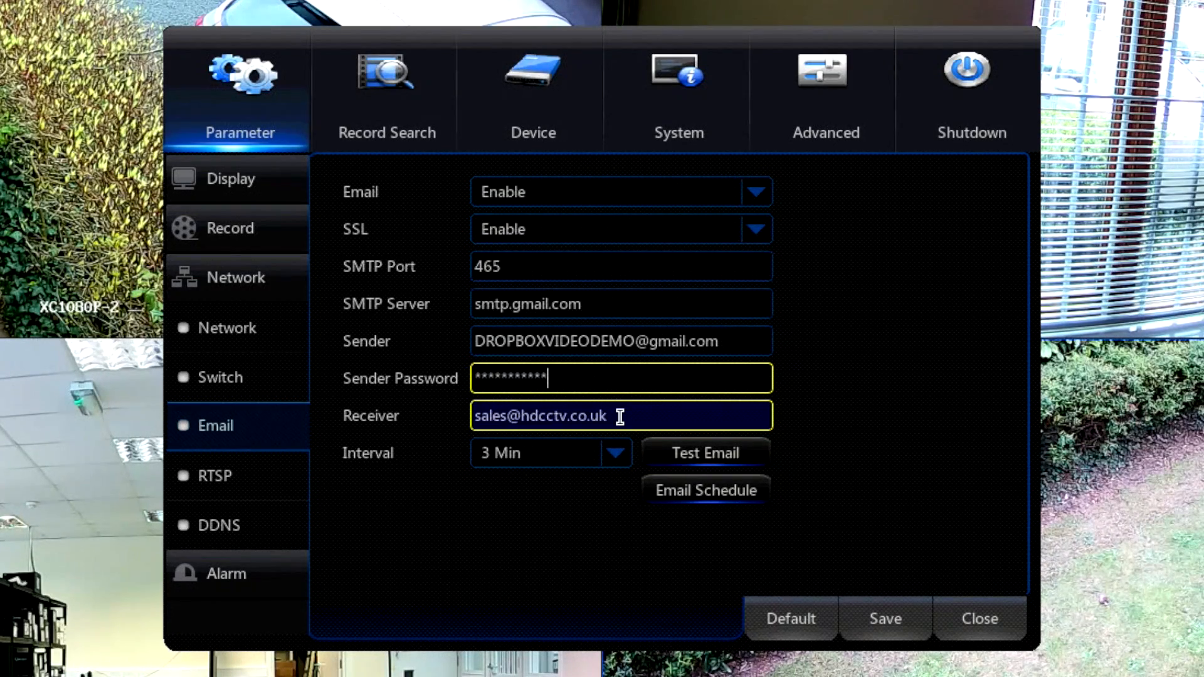
pyautogui.click(616, 454)
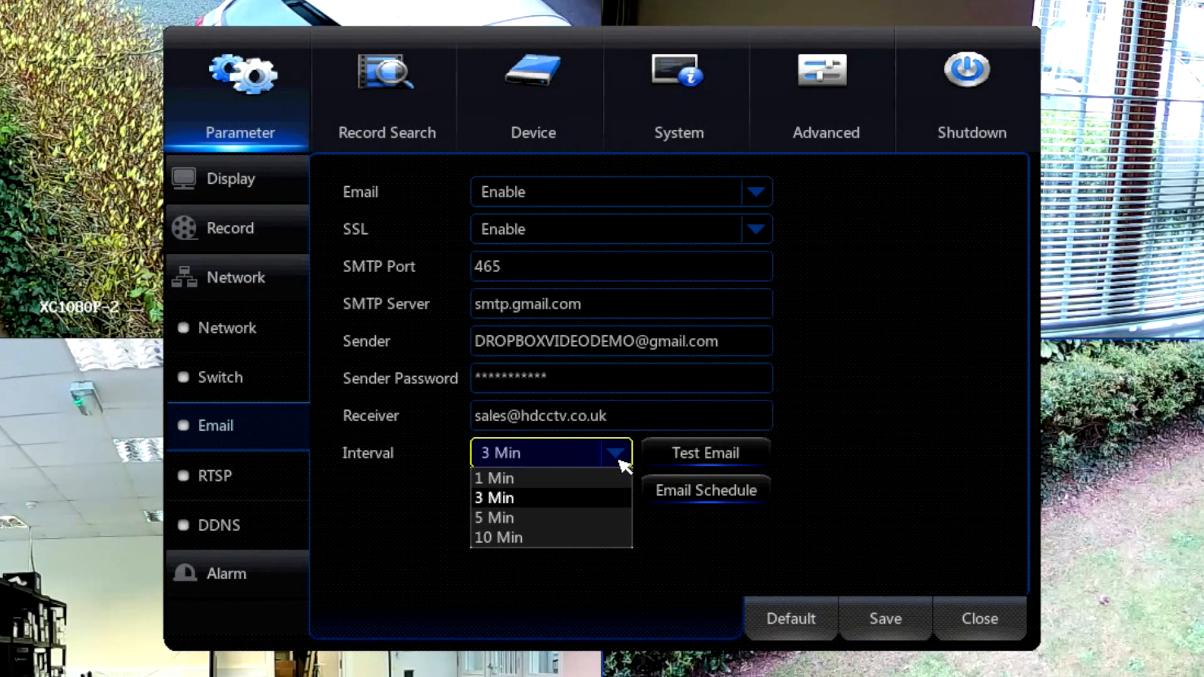
# Check CH1's email schedule and send a test email from the network email settings.
pyautogui.click(693, 489)
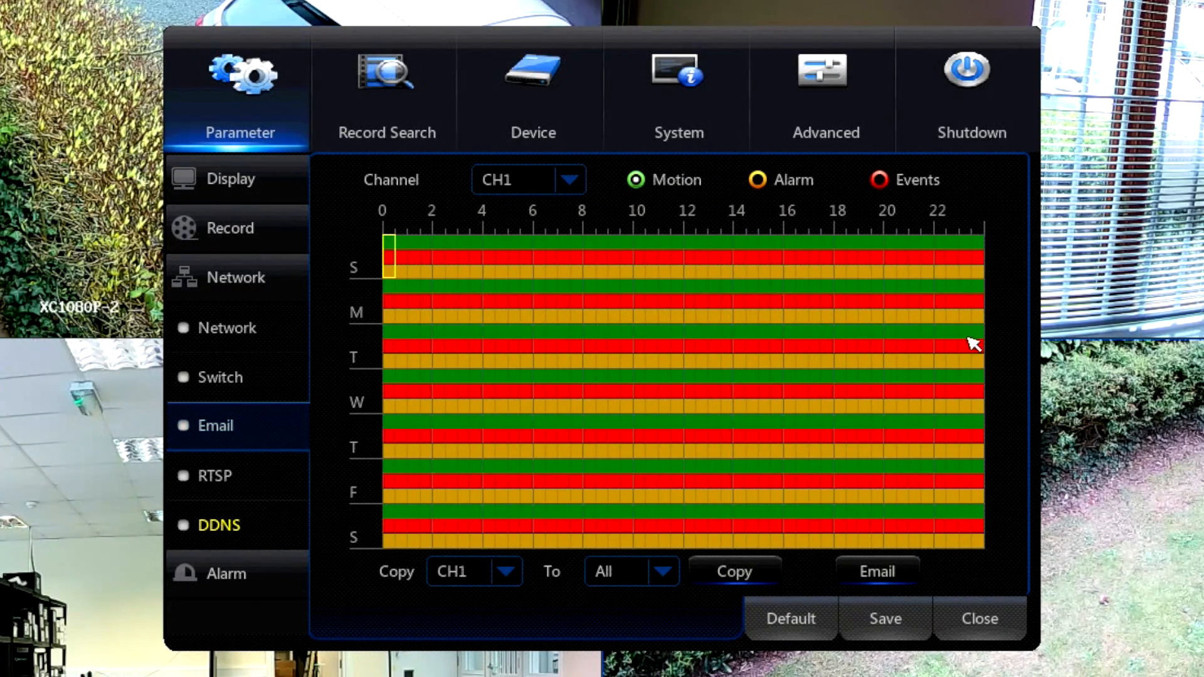
pyautogui.rightClick(668, 571)
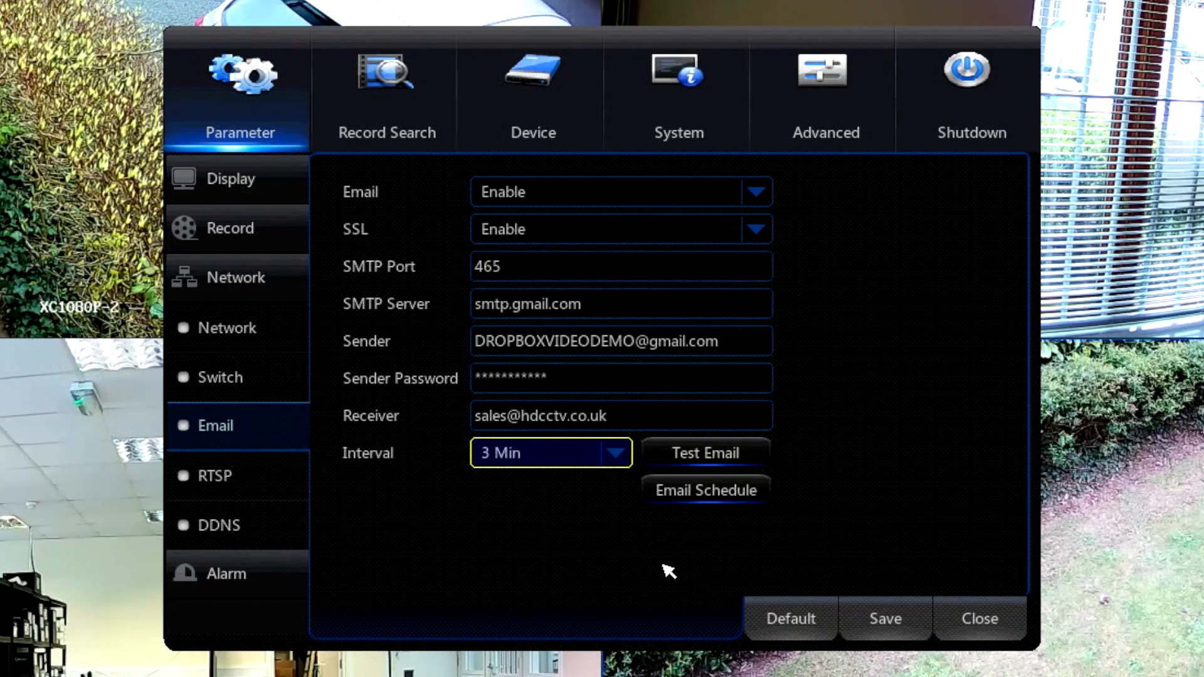
pyautogui.click(718, 460)
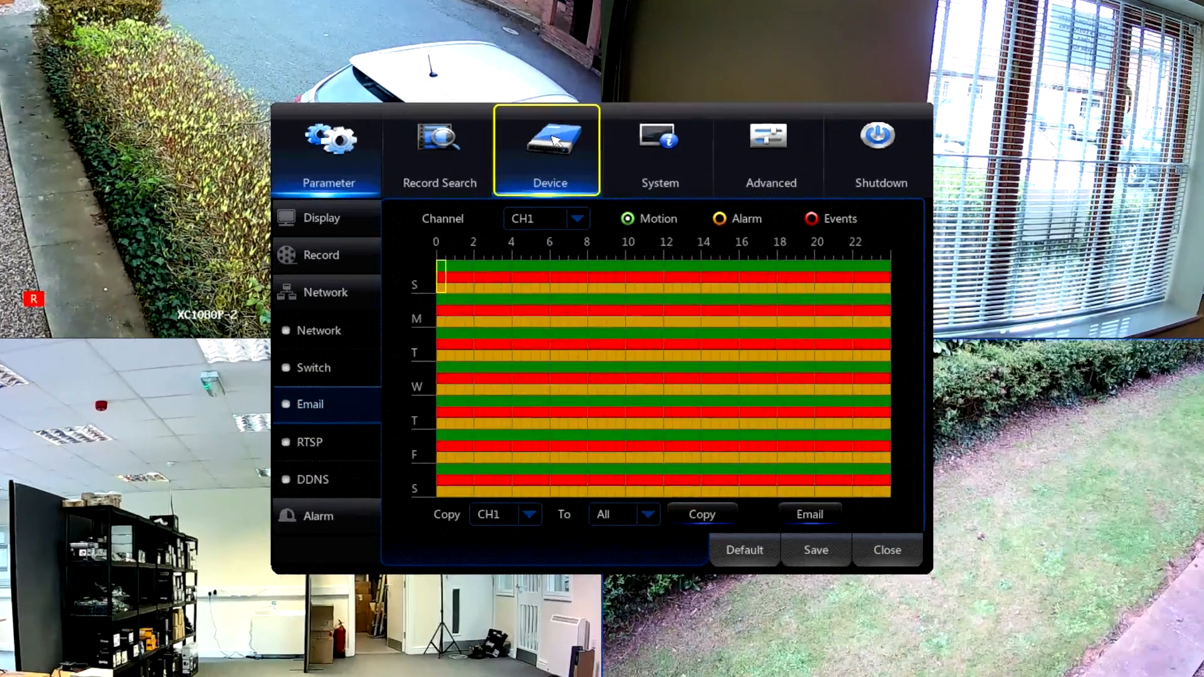
# Open the device's cloud storage settings and keep Cloud Storage set to Enable.
pyautogui.click(564, 188)
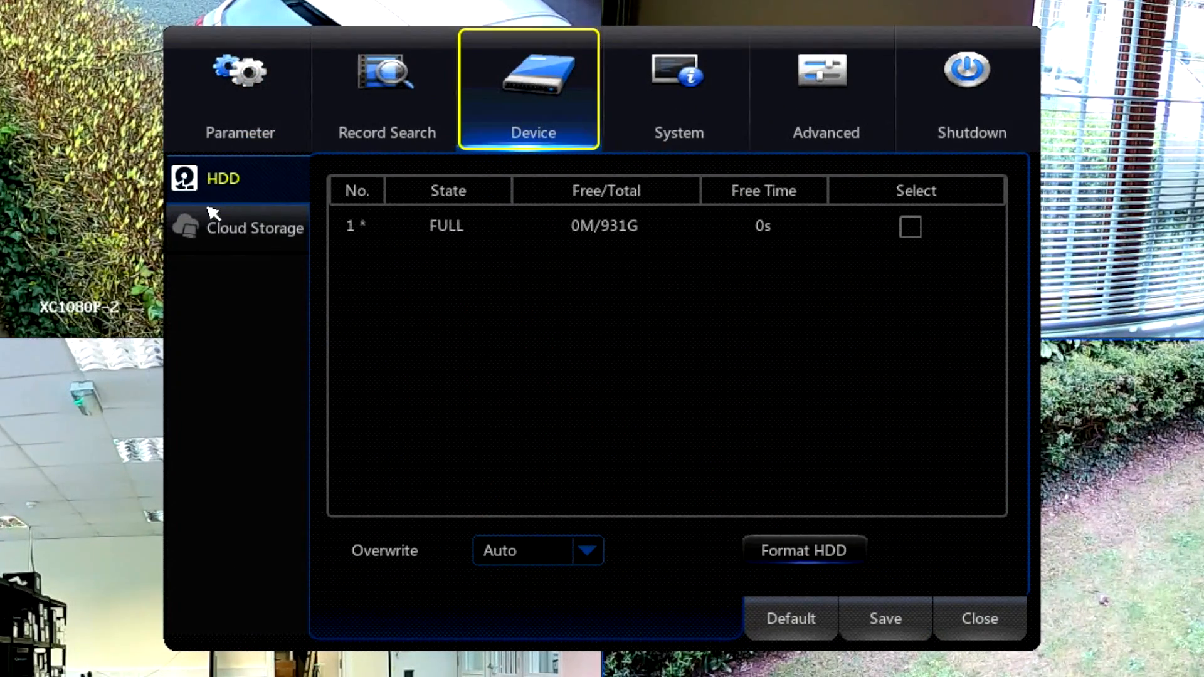
pyautogui.click(220, 232)
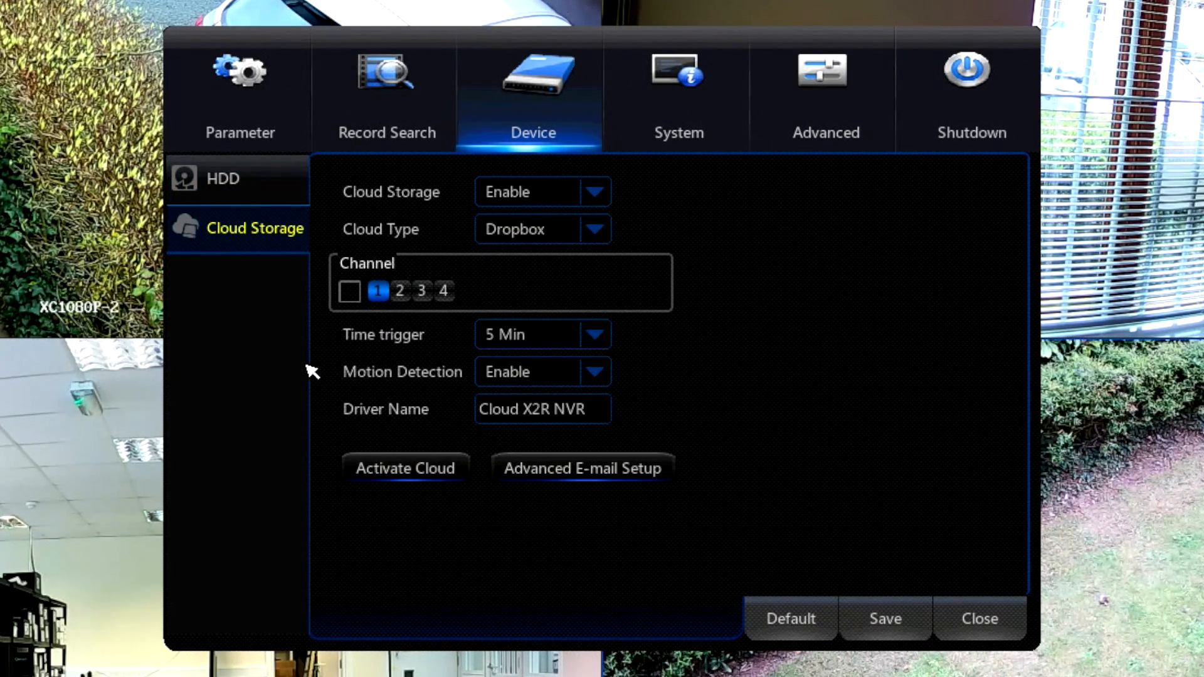
pyautogui.click(595, 199)
pyautogui.click(573, 234)
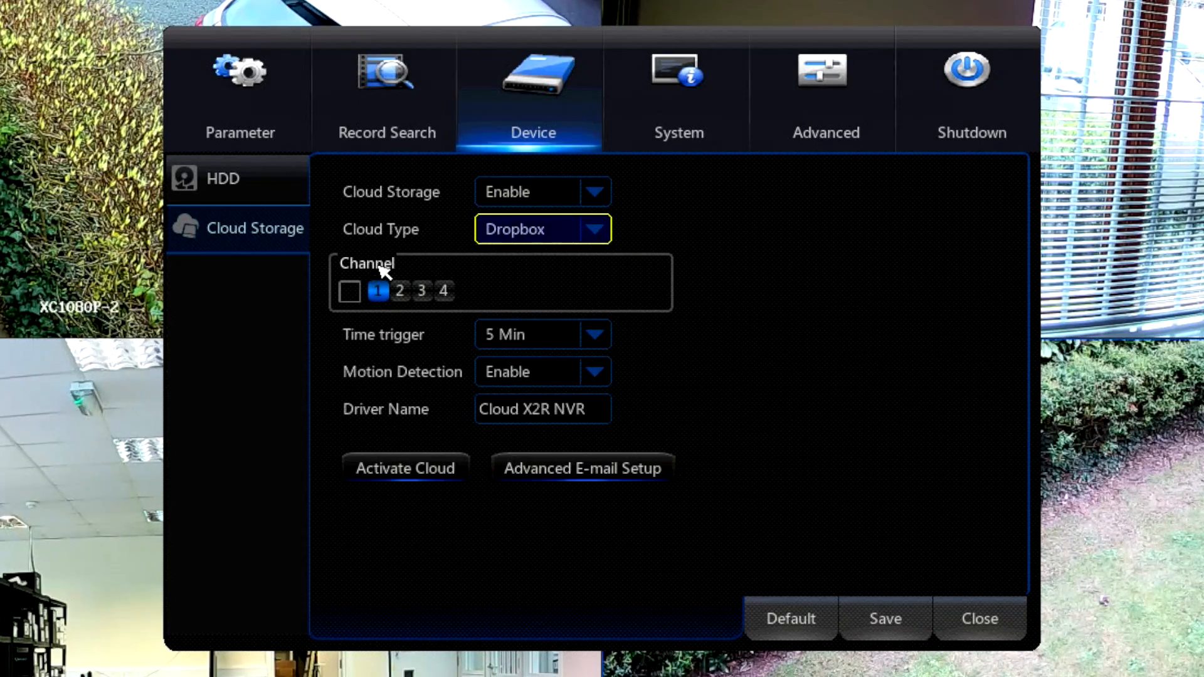
# Try selecting all channels for cloud storage and deselect channels 2, 3 and 4 again, leaving only channel 1.
pyautogui.click(350, 292)
pyautogui.click(399, 290)
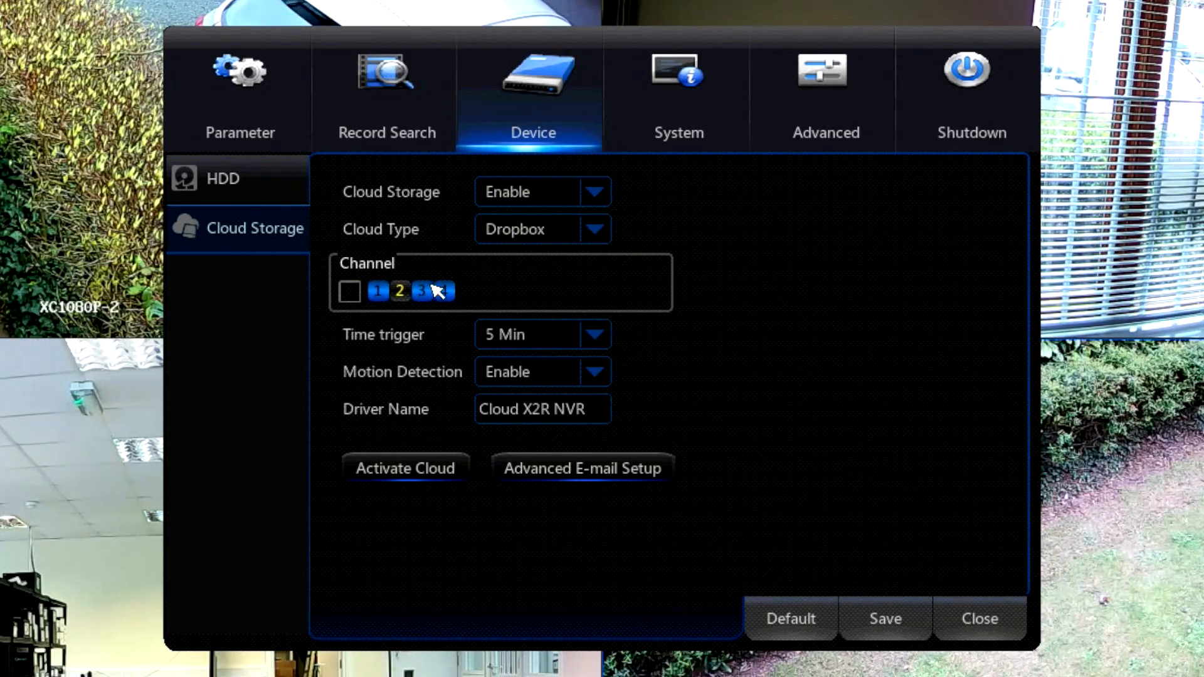
pyautogui.click(444, 290)
pyautogui.click(423, 291)
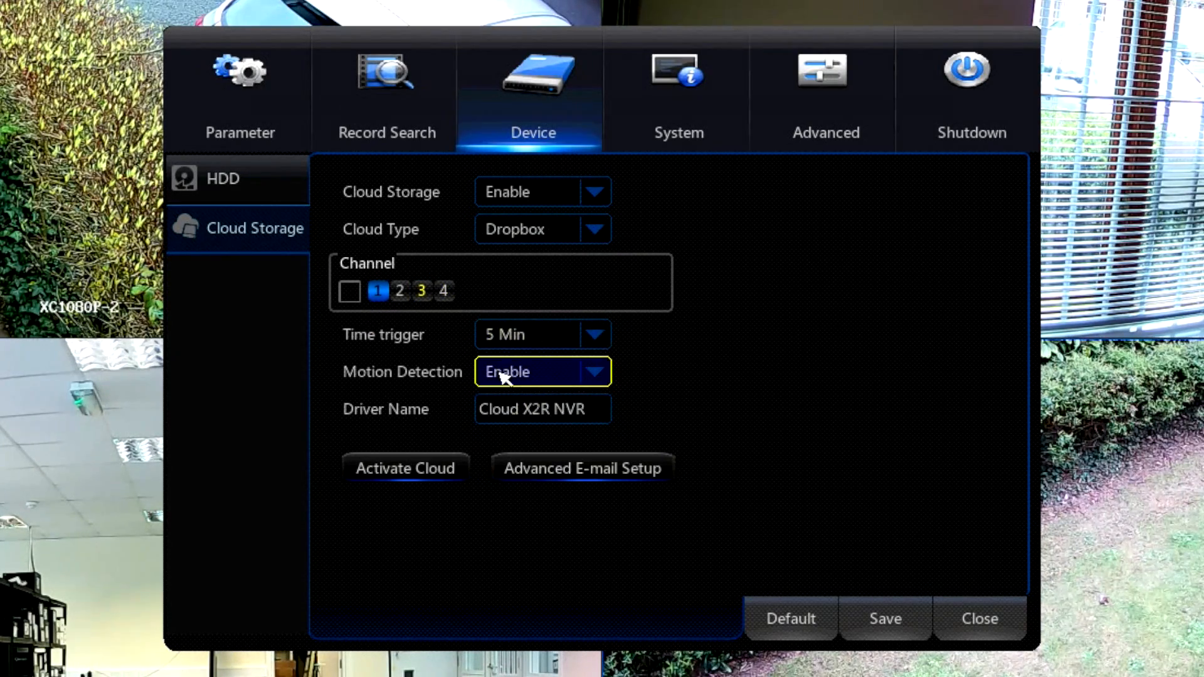
# Set the cloud time trigger to 5 Min and Motion Detection to Enable, leaving the driver name unedited.
pyautogui.click(585, 339)
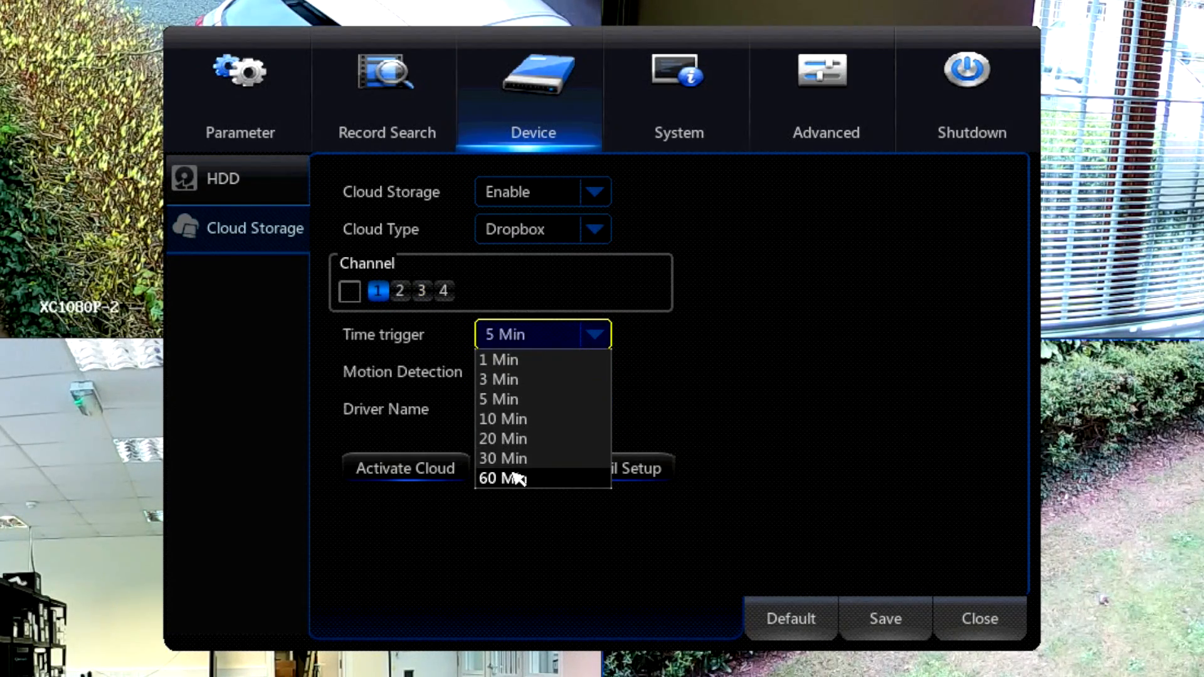
pyautogui.click(502, 395)
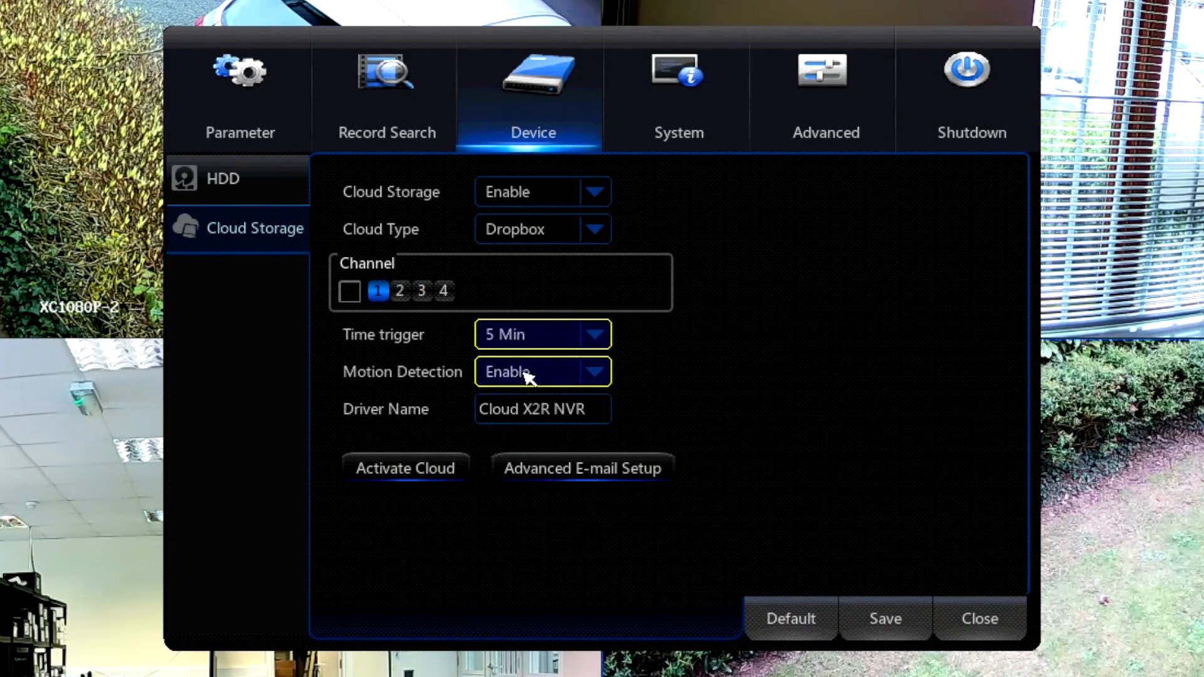
pyautogui.click(596, 377)
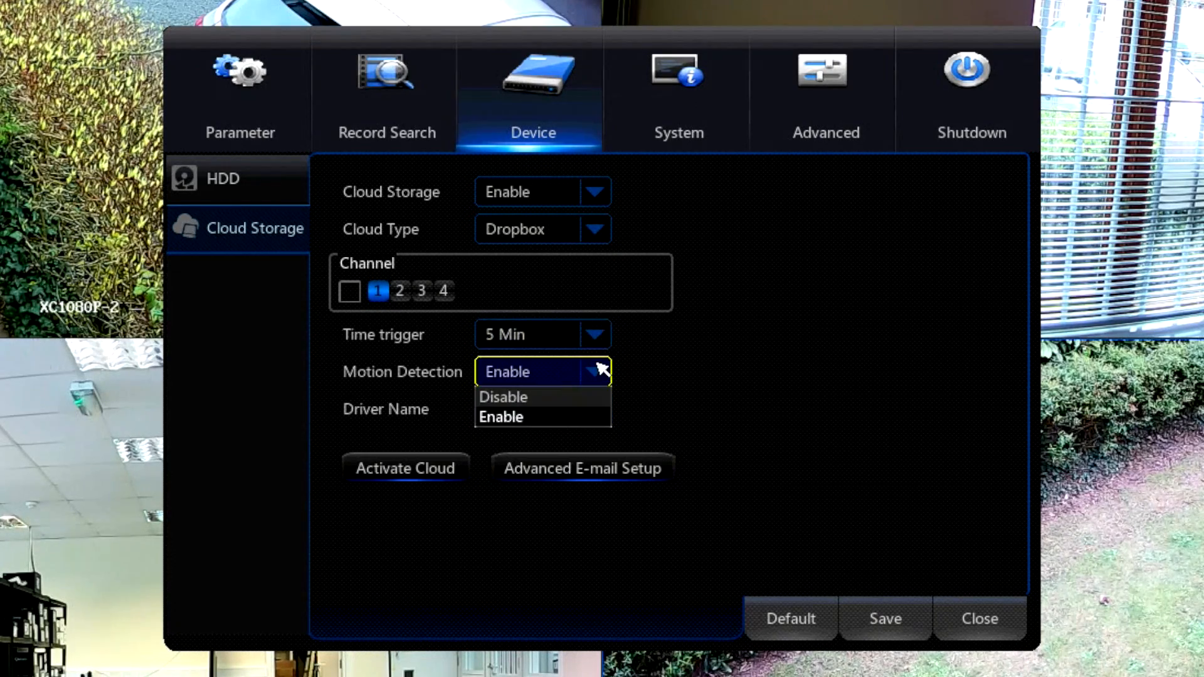
pyautogui.click(499, 418)
pyautogui.click(480, 411)
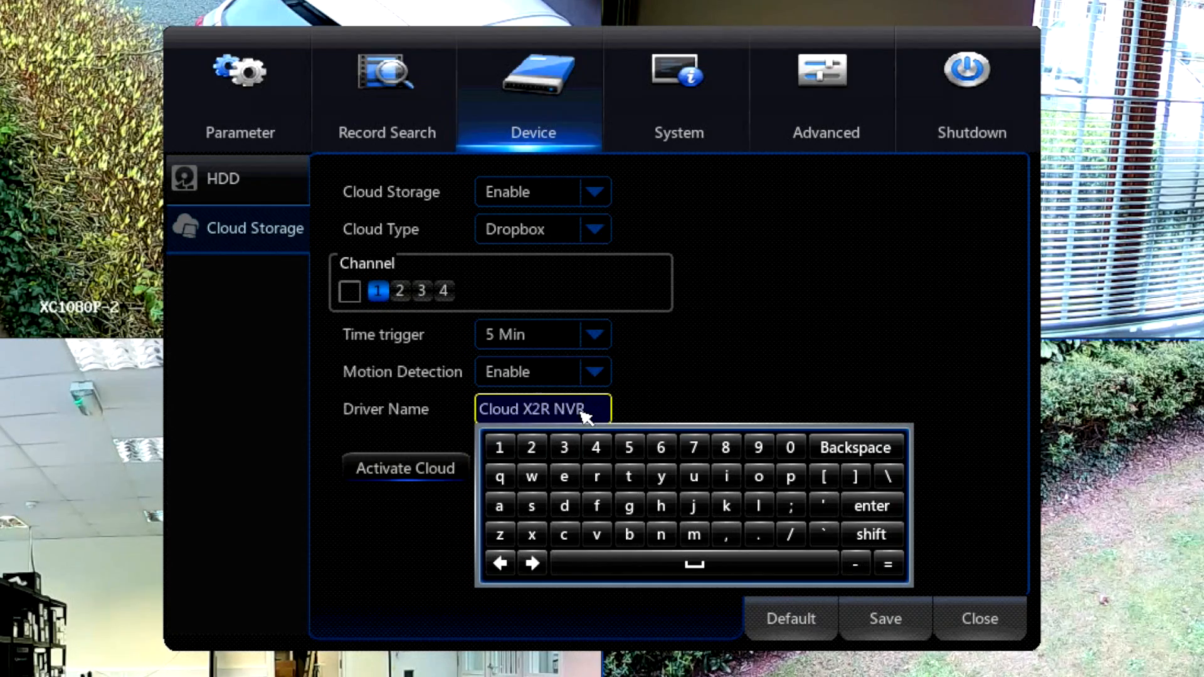
pyautogui.click(874, 389)
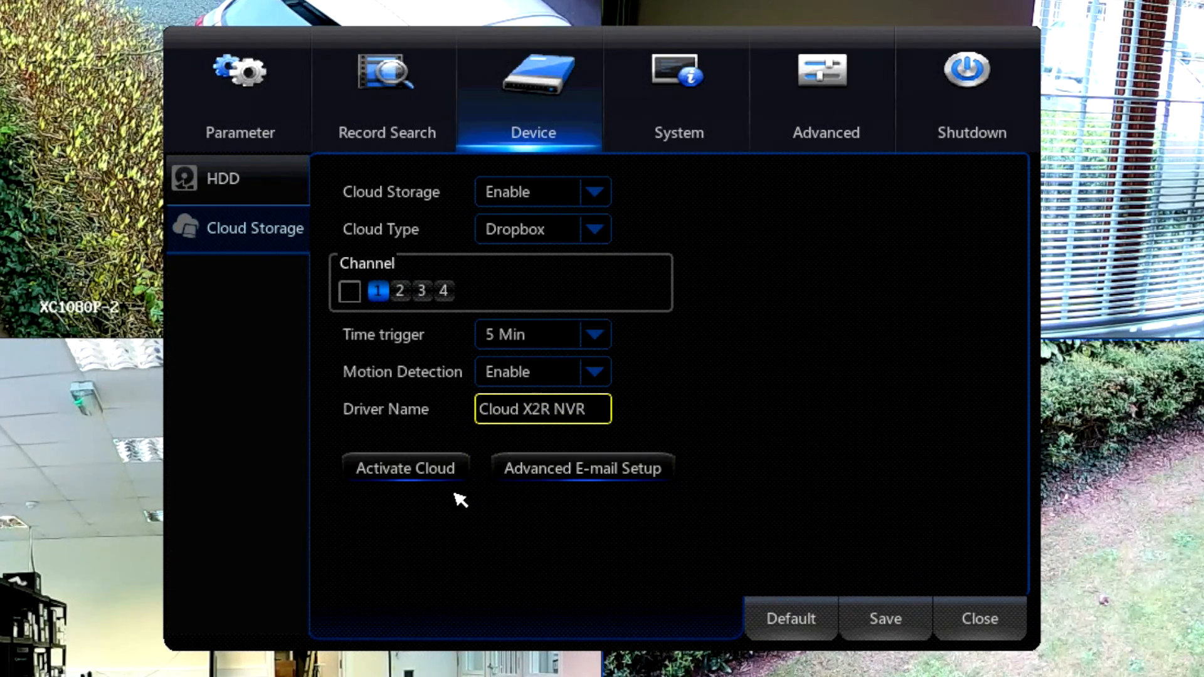
# Send a test email from the cloud storage's Advanced E-mail Setup.
pyautogui.click(603, 475)
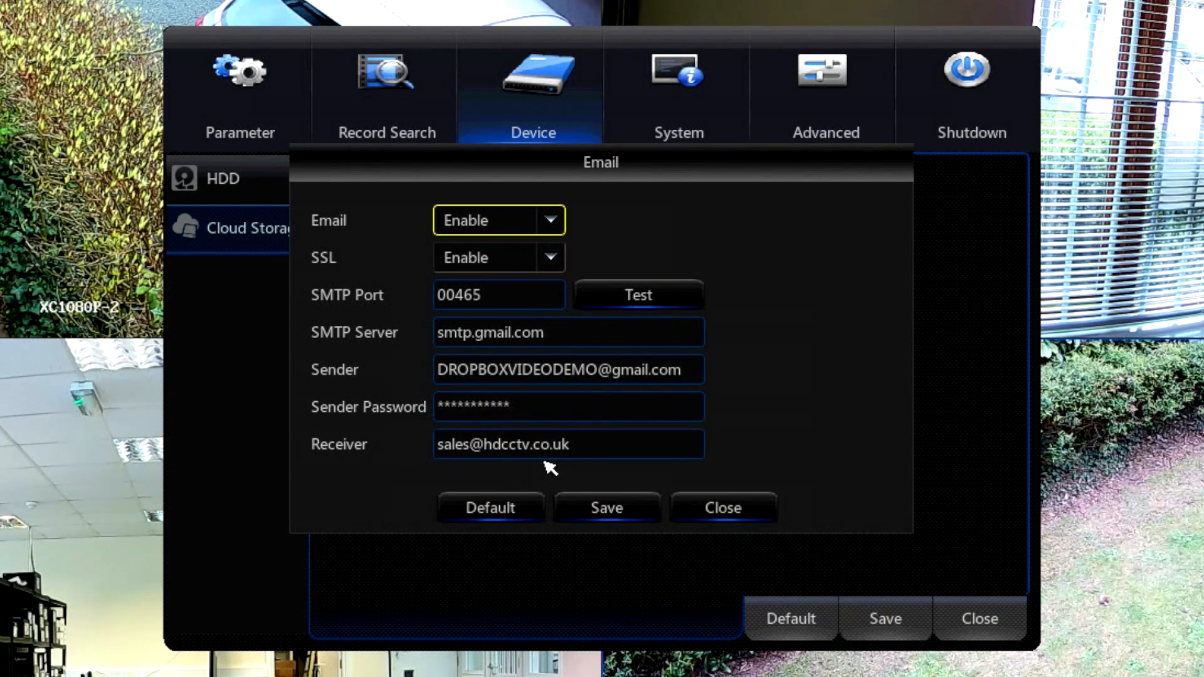
pyautogui.click(660, 298)
pyautogui.click(549, 425)
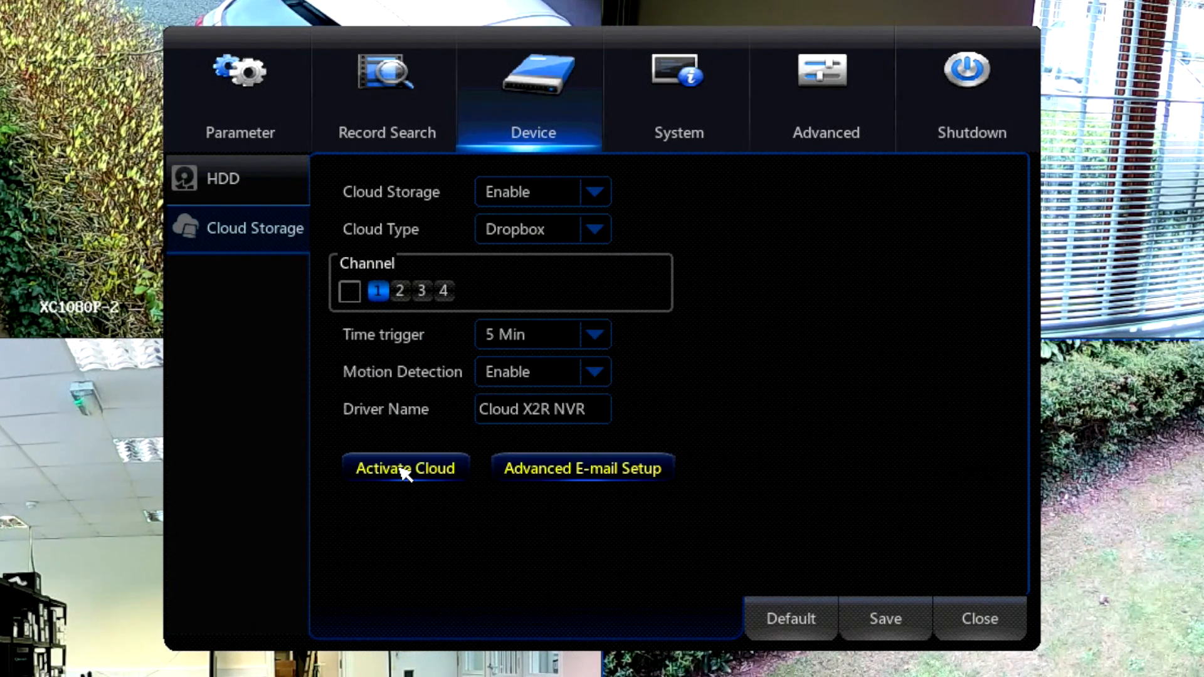
# Activate the Dropbox cloud storage and confirm the activation.
pyautogui.click(402, 469)
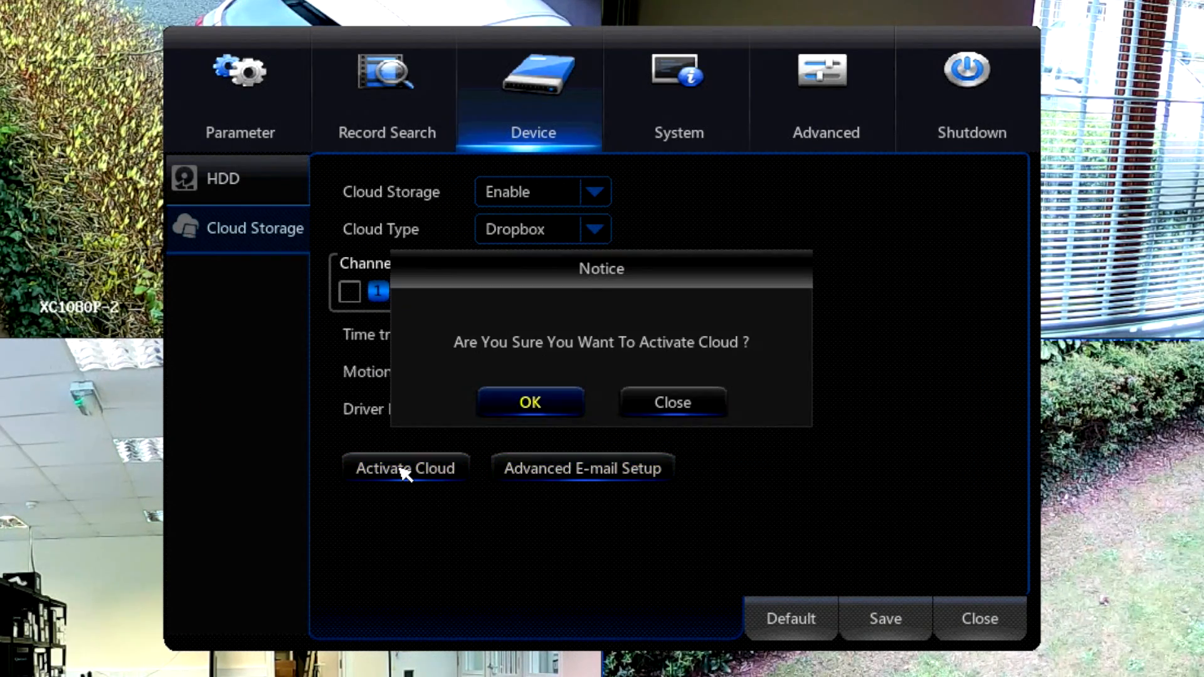
pyautogui.click(526, 403)
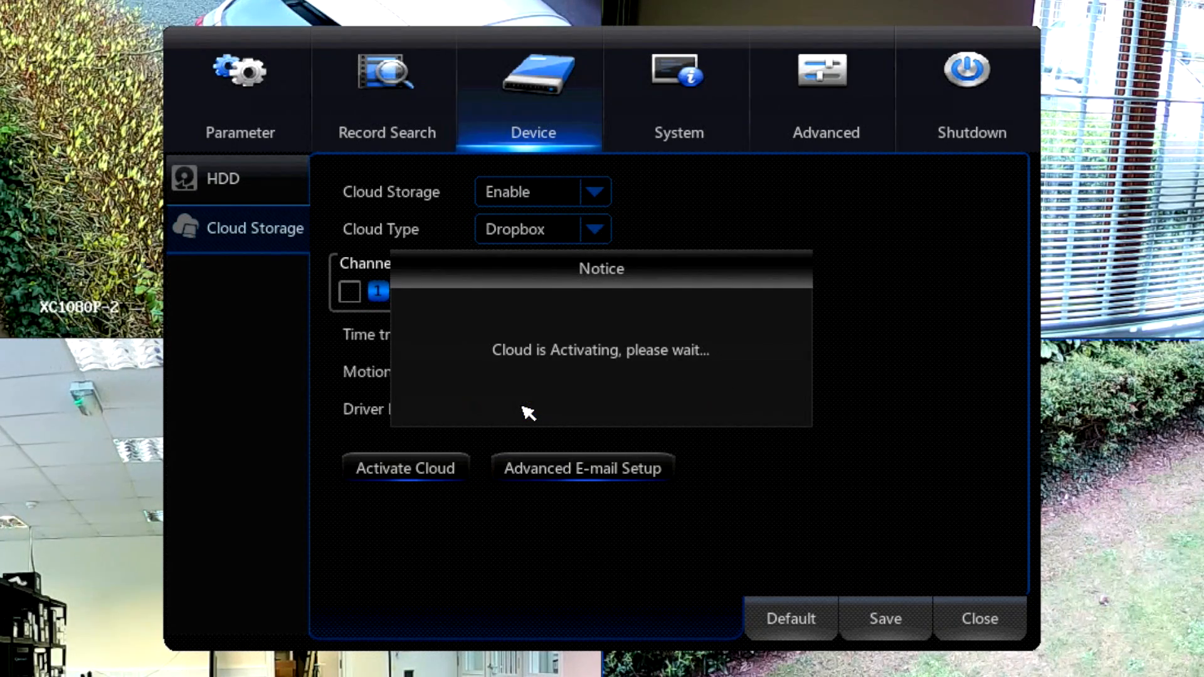